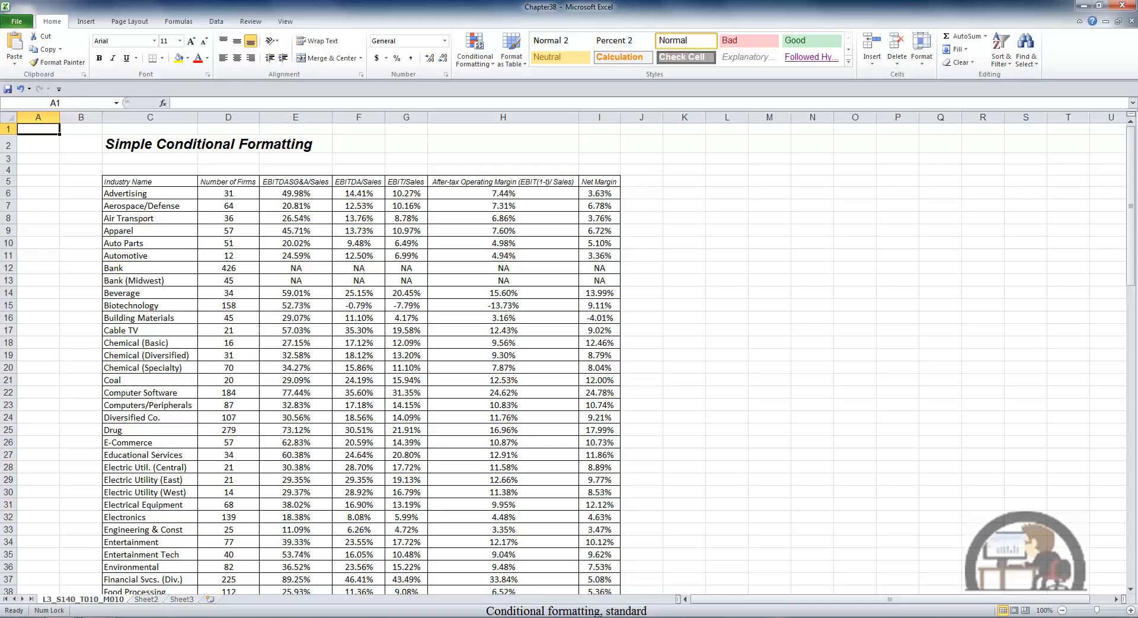
# Start a Greater Than highlight rule on column D with Light Red Fill with Dark Red Text.
pyautogui.click(228, 117)
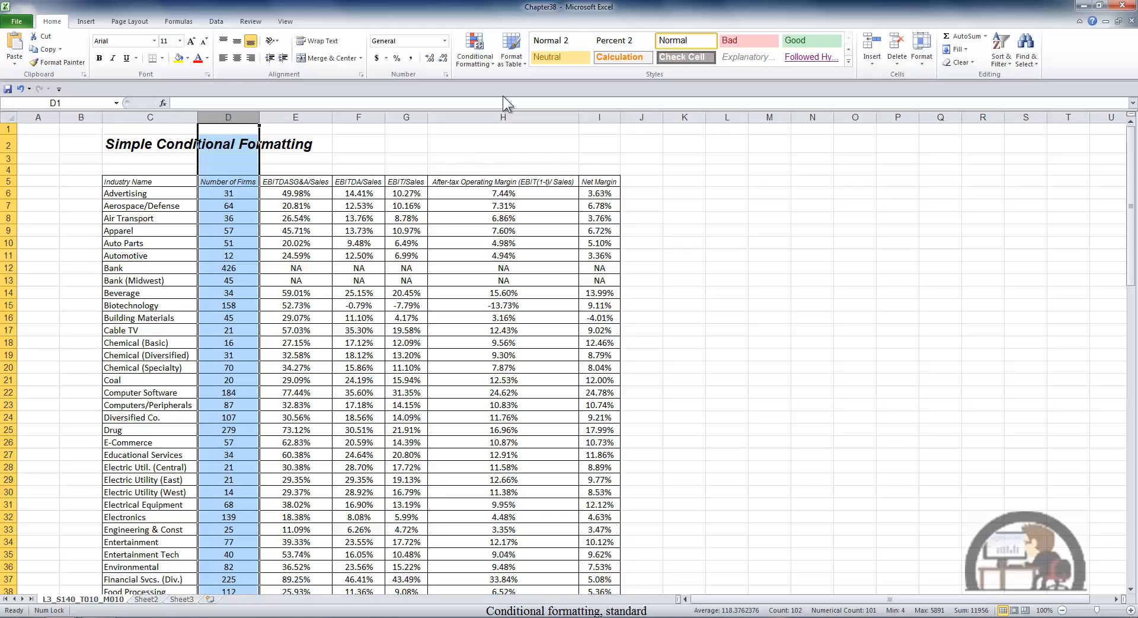
pyautogui.click(488, 58)
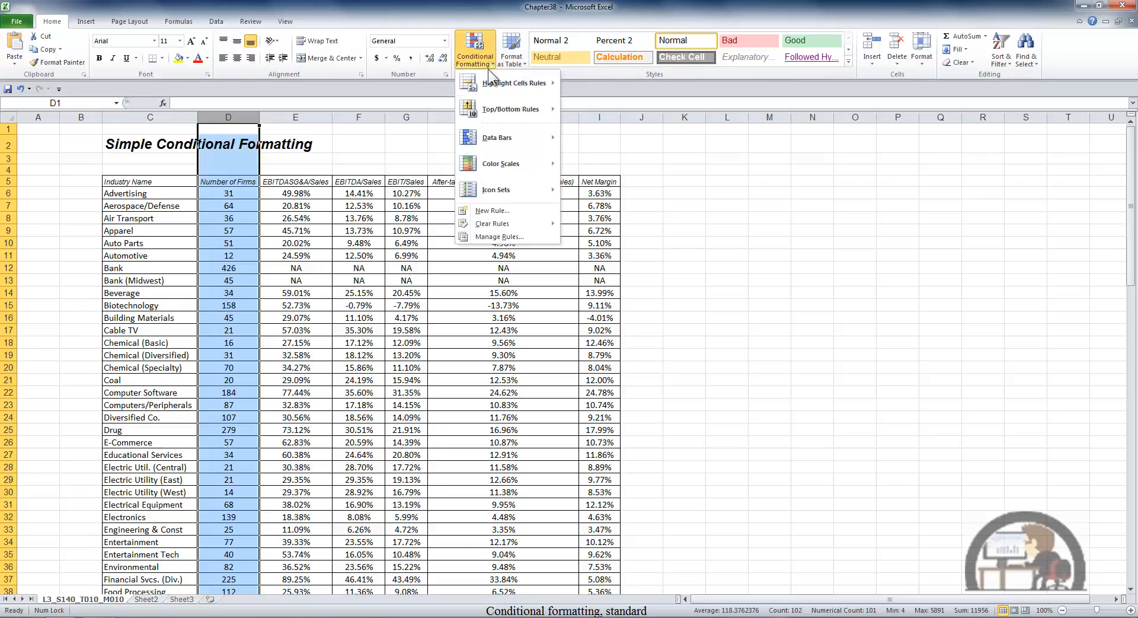
pyautogui.moveTo(494, 82)
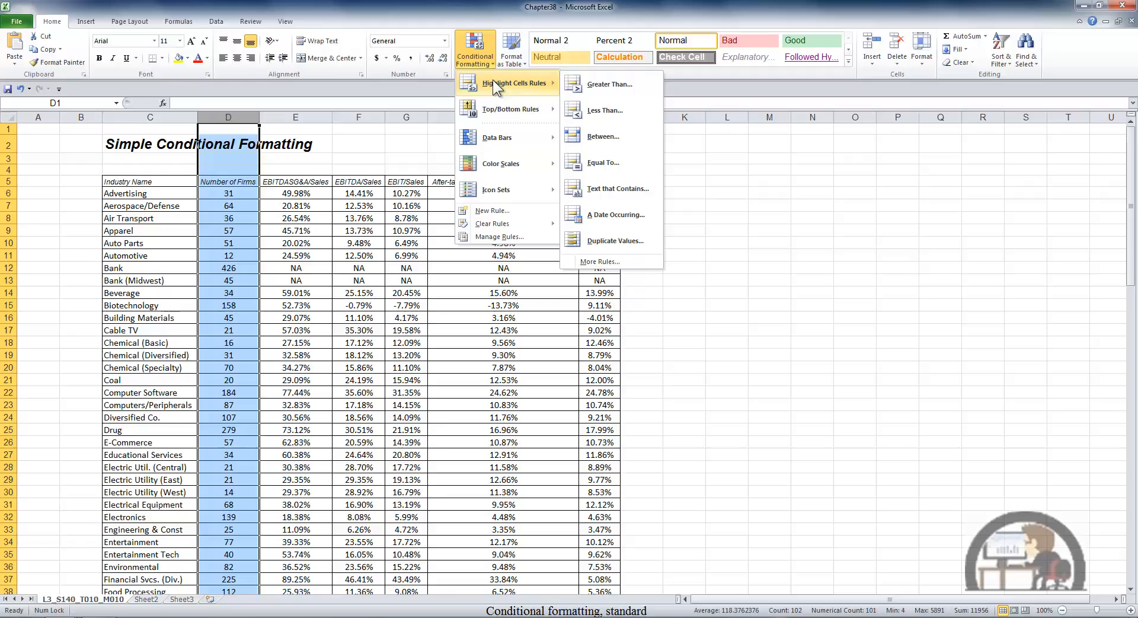
pyautogui.click(615, 85)
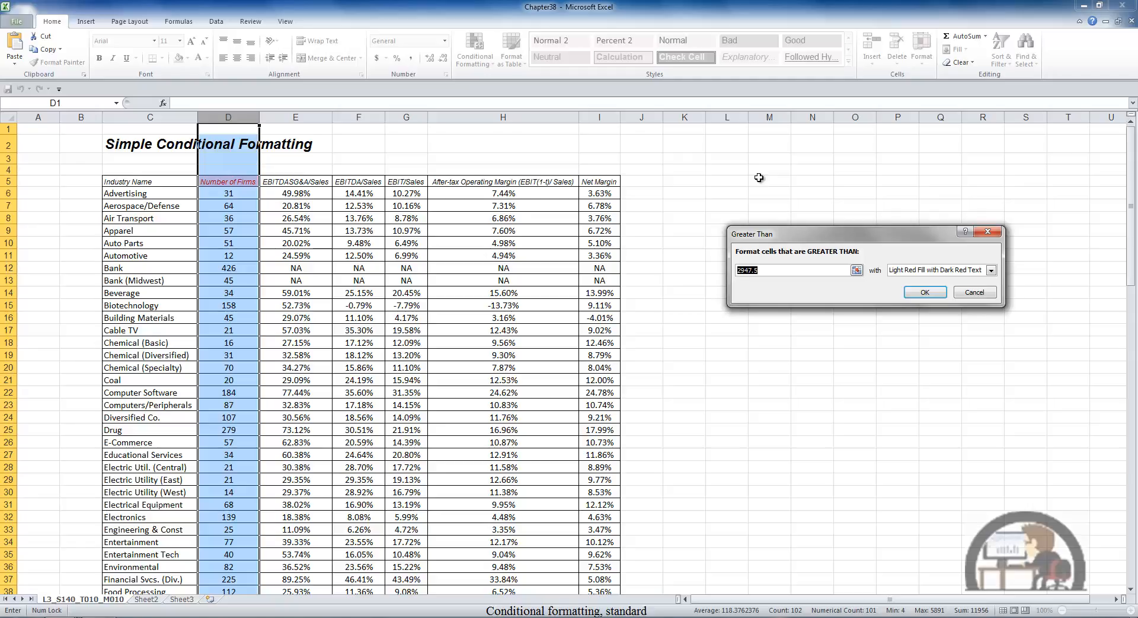
pyautogui.click(991, 271)
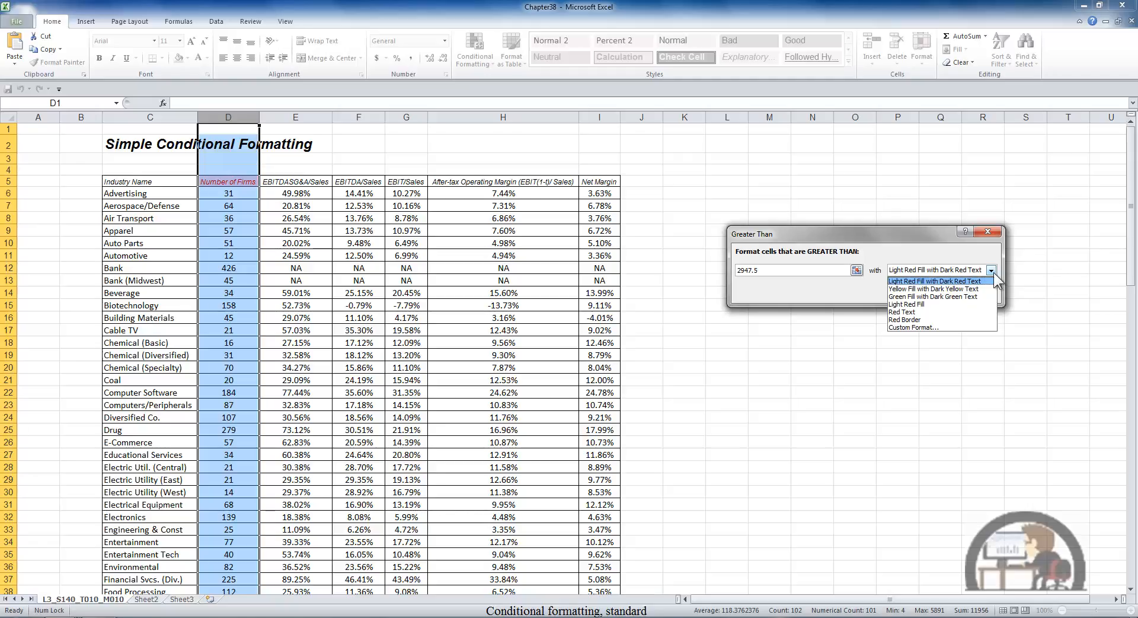
pyautogui.click(994, 272)
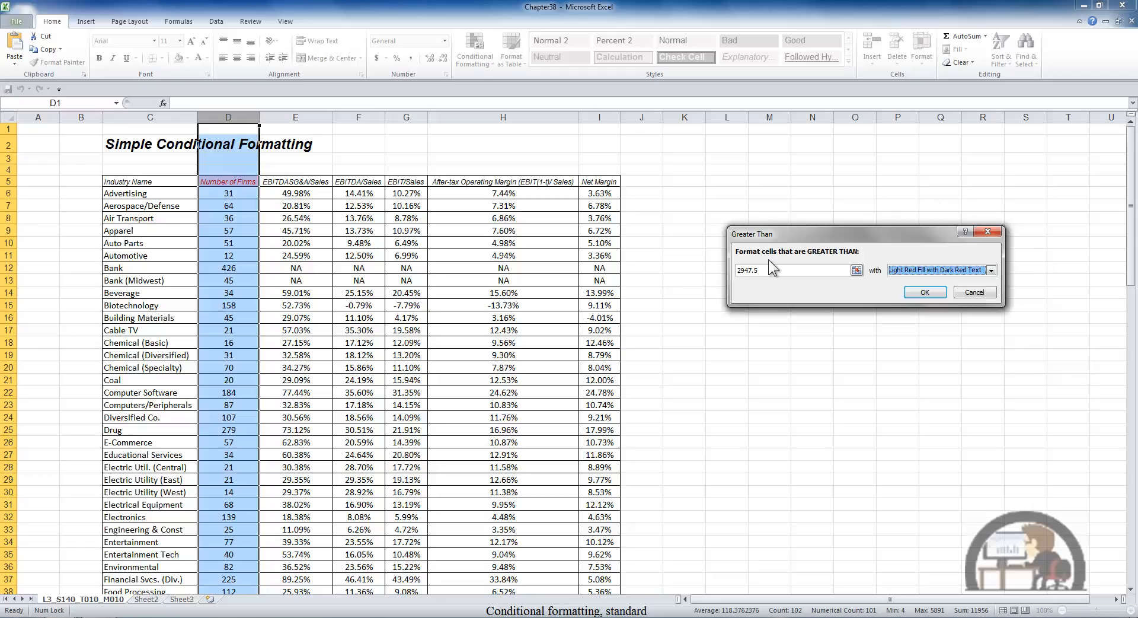
# Try 20 and 50 as the threshold of the Greater Than rule.
pyautogui.moveTo(761, 271); pyautogui.dragTo(732, 269)
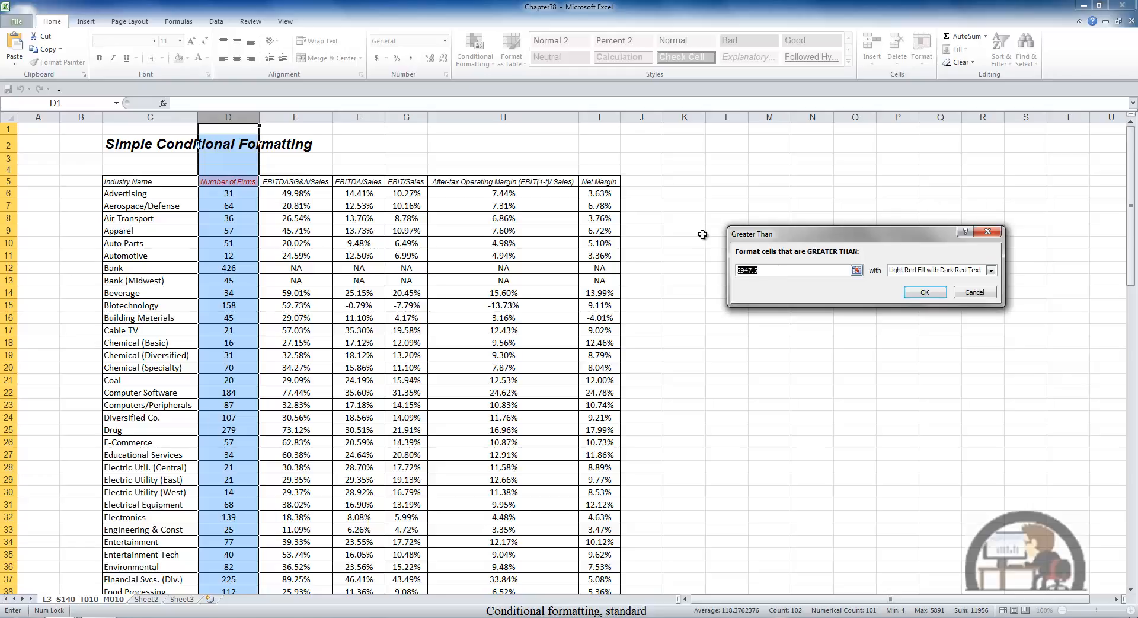
pyautogui.write('20')
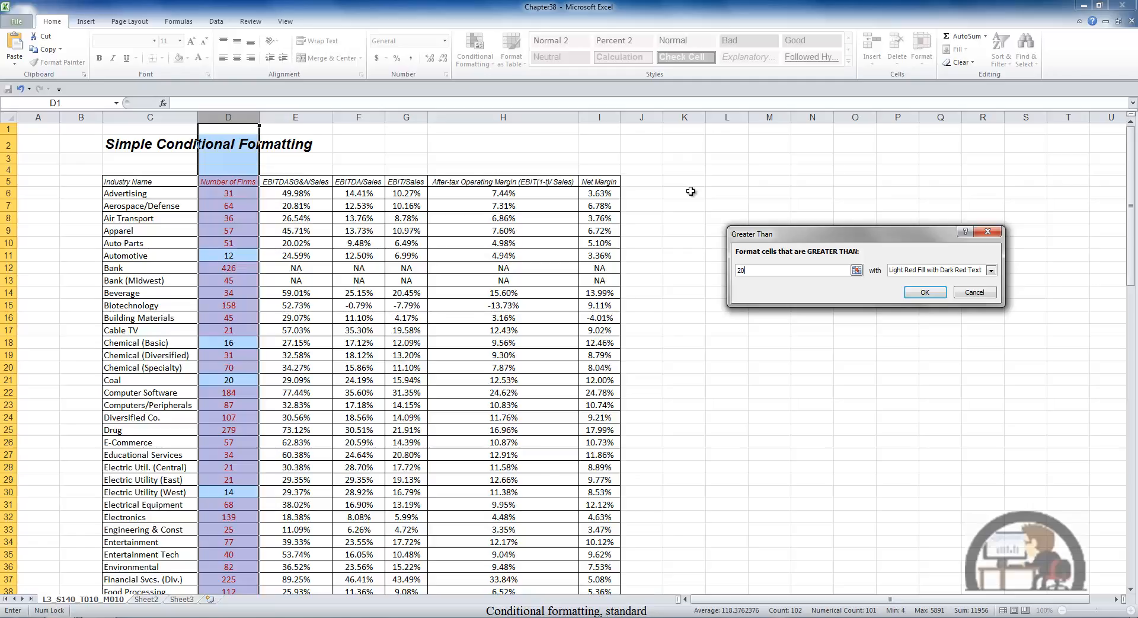
pyautogui.press('BackSpace')
pyautogui.press('BackSpace')
pyautogui.write('50')
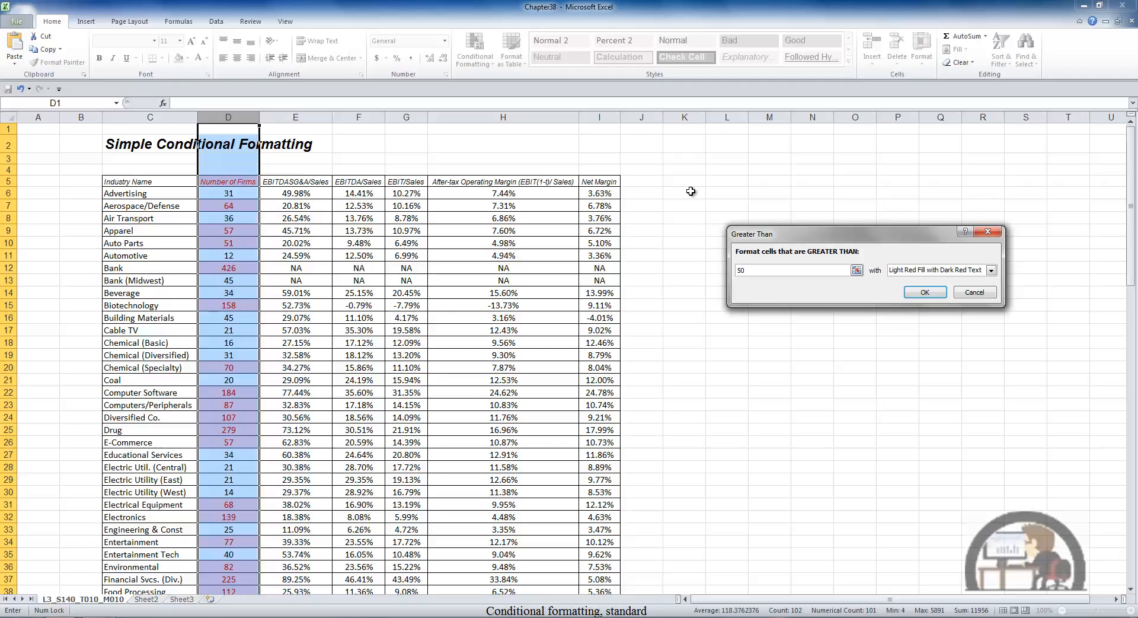
# Replace the Greater Than threshold with a reference to cell H1 and apply the rule to column D.
pyautogui.moveTo(751, 271); pyautogui.dragTo(712, 265)
pyautogui.press('Delete')
pyautogui.click(855, 270)
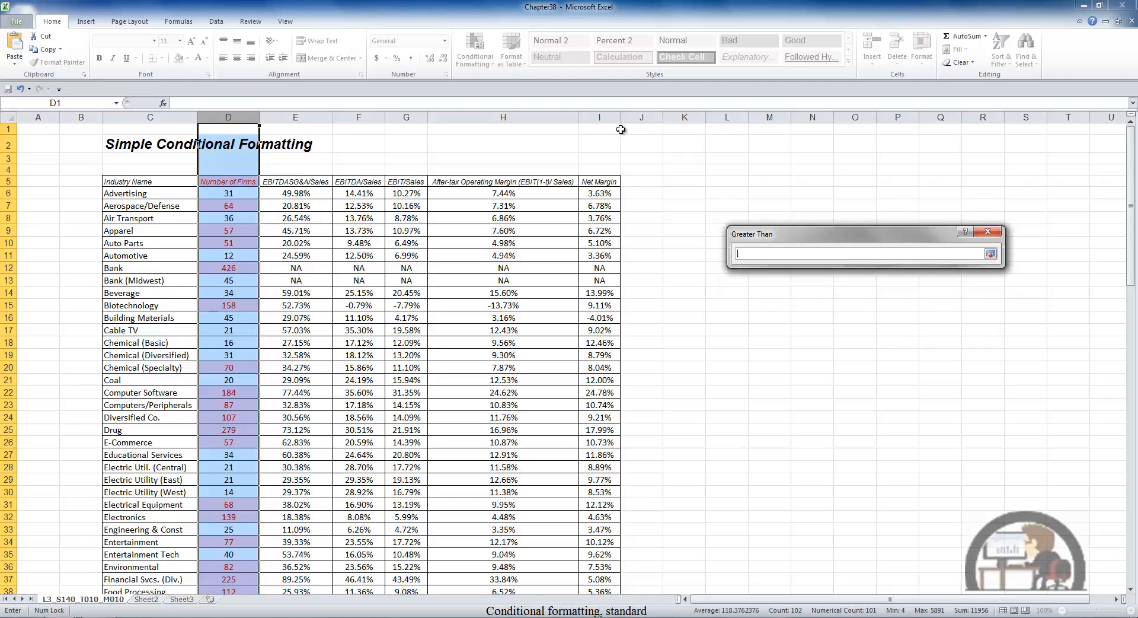
pyautogui.click(502, 133)
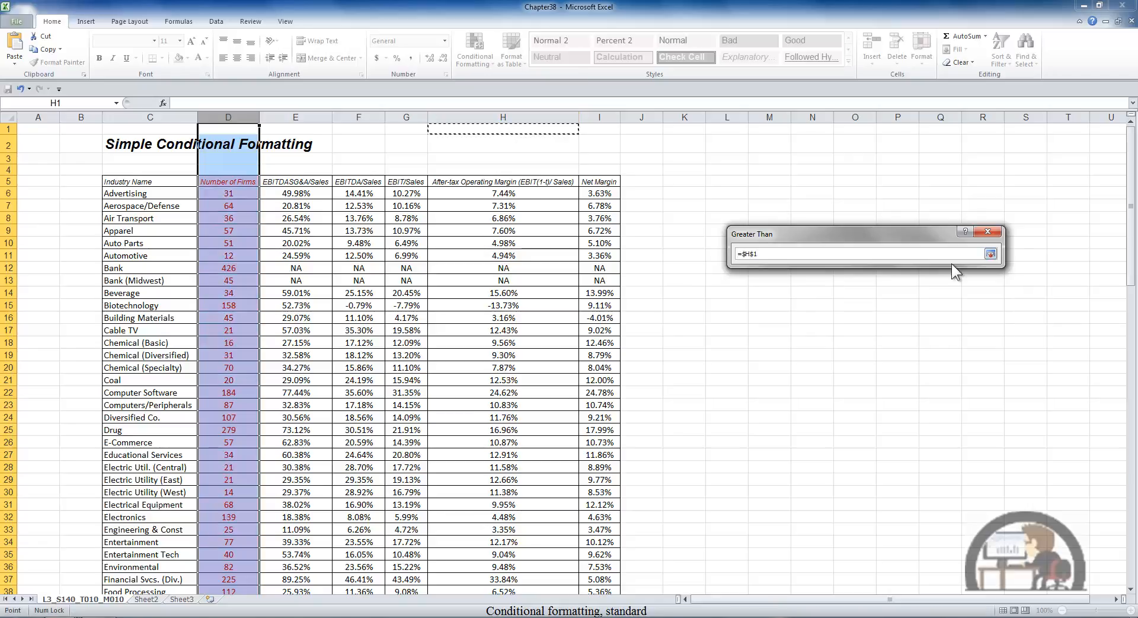
pyautogui.click(990, 254)
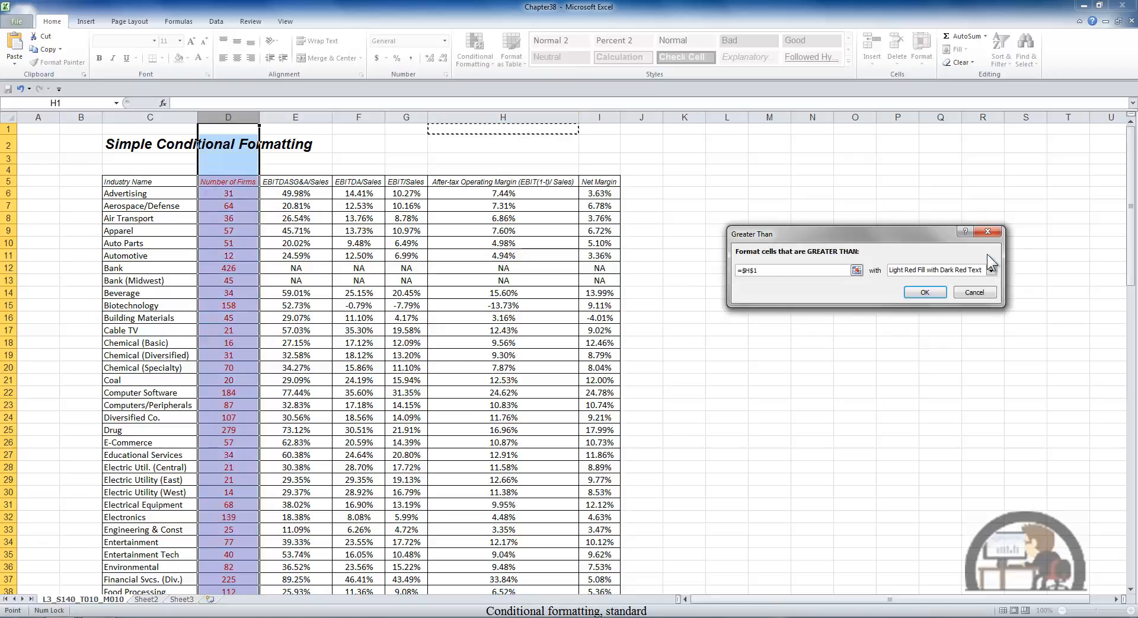
pyautogui.click(925, 292)
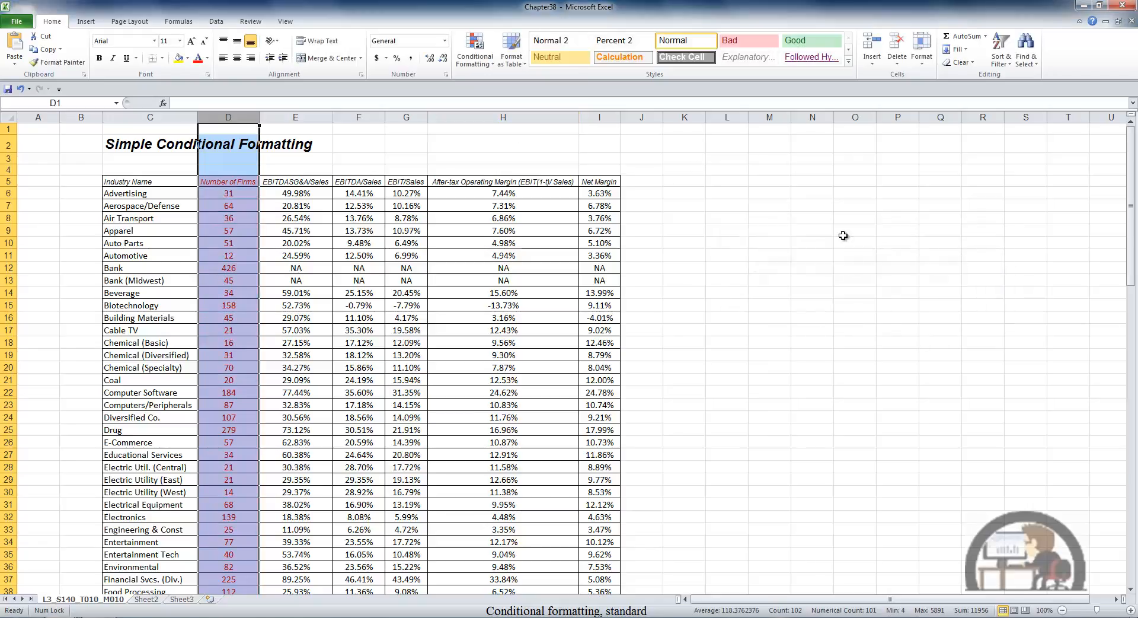
# Enter 60 in cell H1 as the threshold for the Number of Firms highlighting.
pyautogui.click(506, 129)
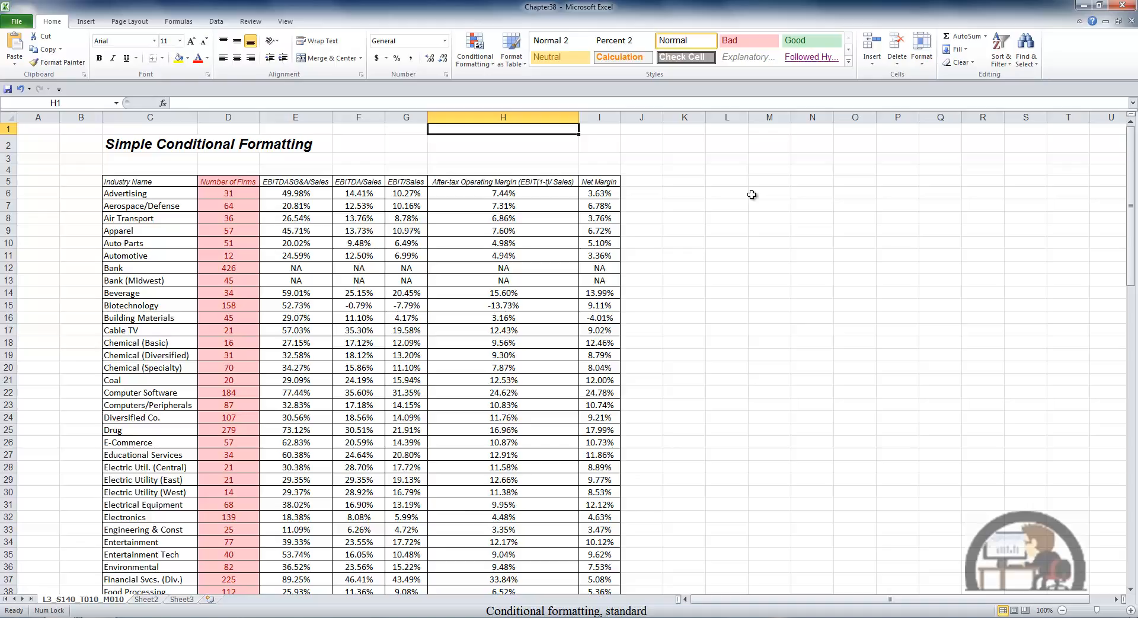
pyautogui.write('60')
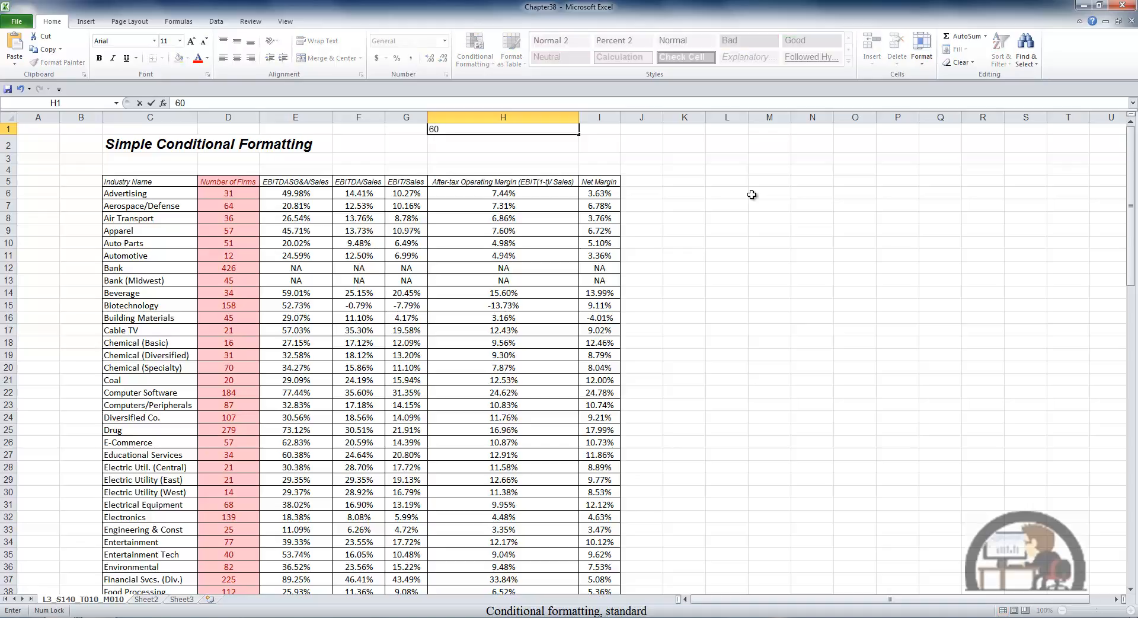
pyautogui.hotkey('ctrl', 'Return')
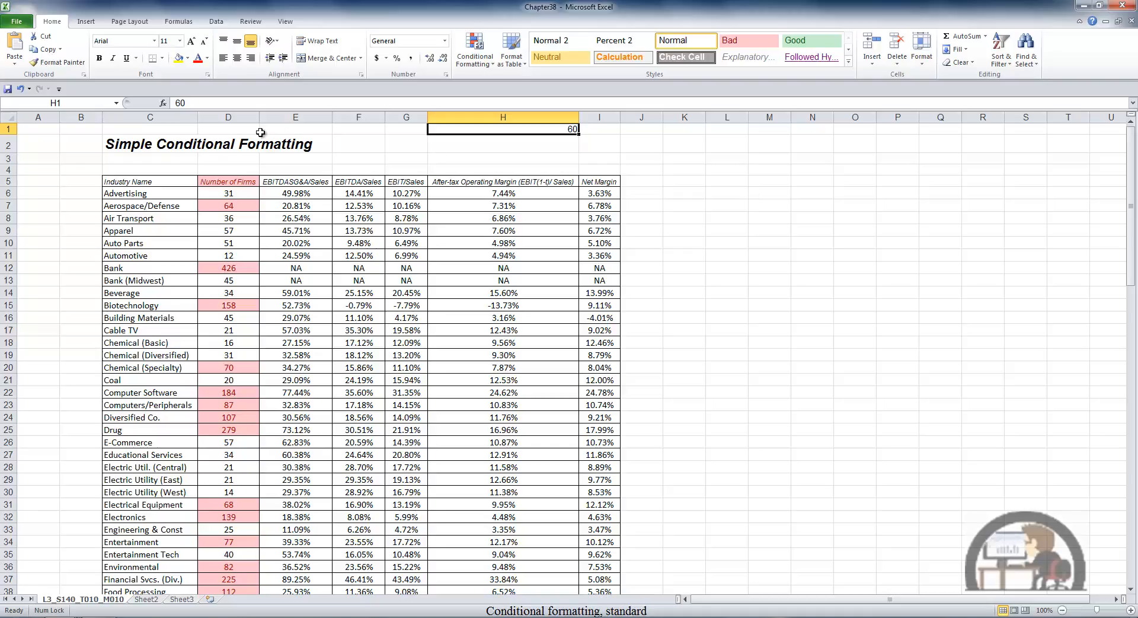
pyautogui.click(231, 117)
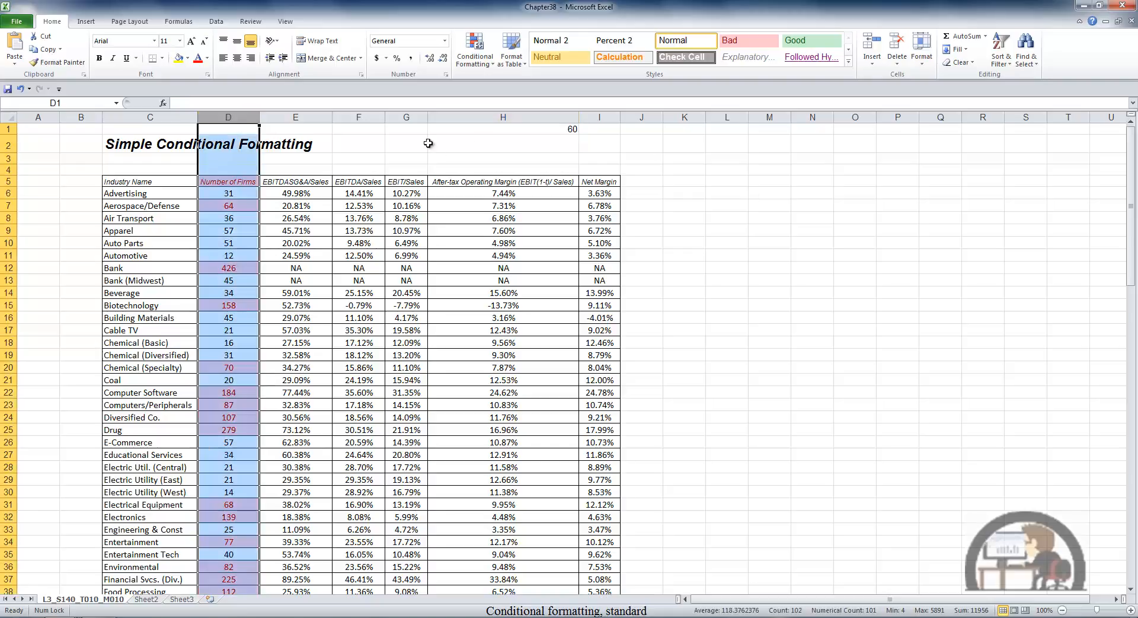
pyautogui.click(483, 58)
pyautogui.moveTo(495, 78)
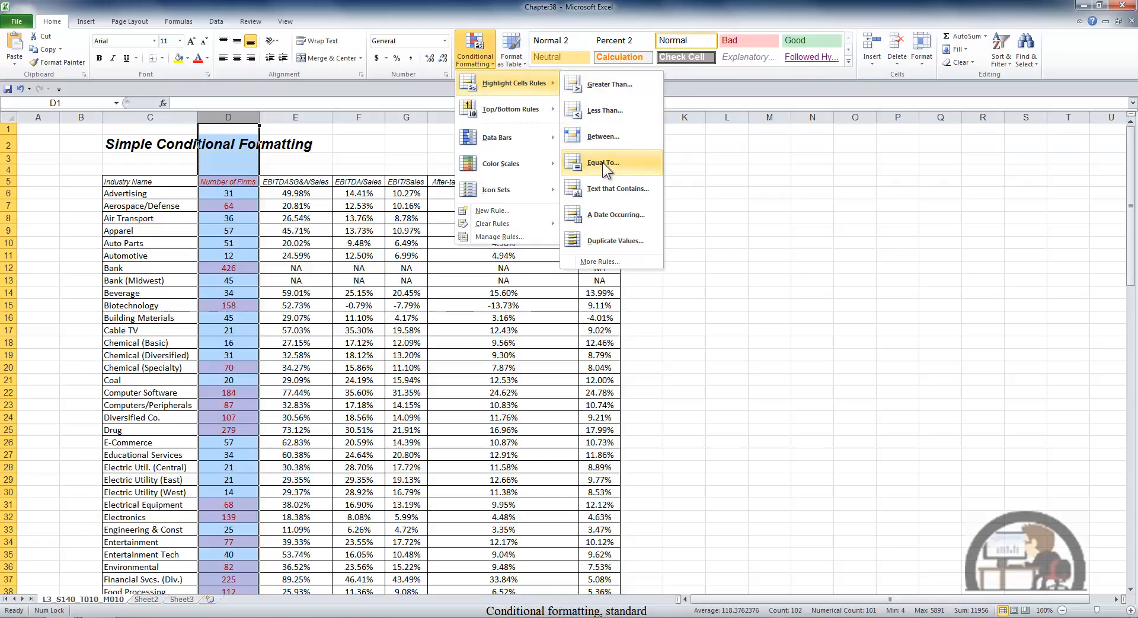
pyautogui.click(700, 159)
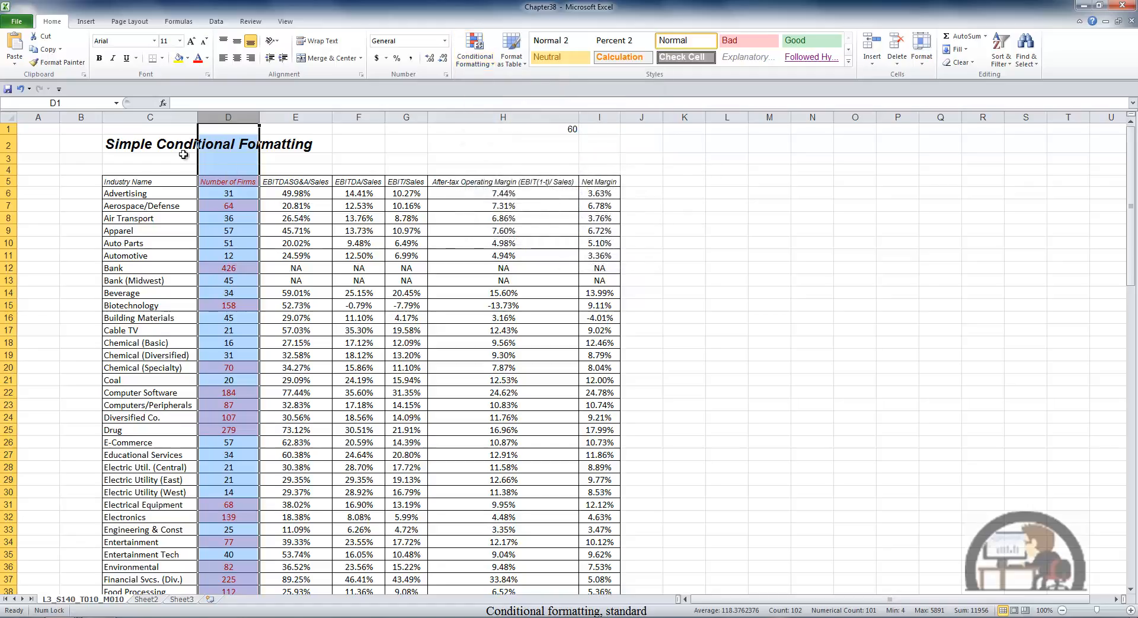
# Start a Text That Contains highlight rule on the Industry Name column.
pyautogui.click(150, 117)
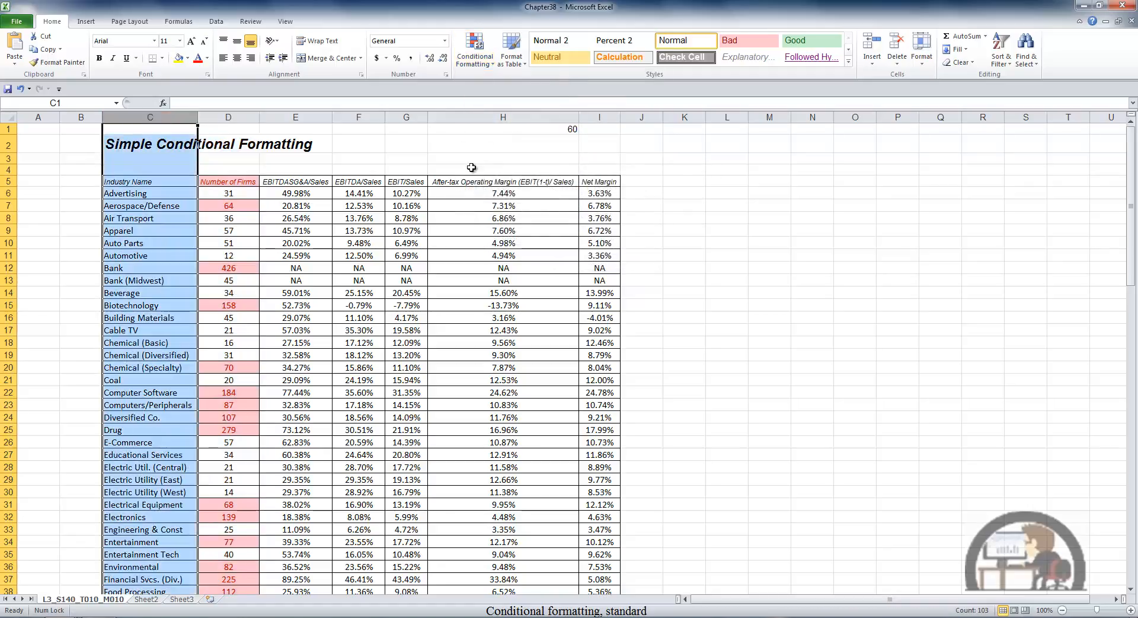
pyautogui.click(477, 48)
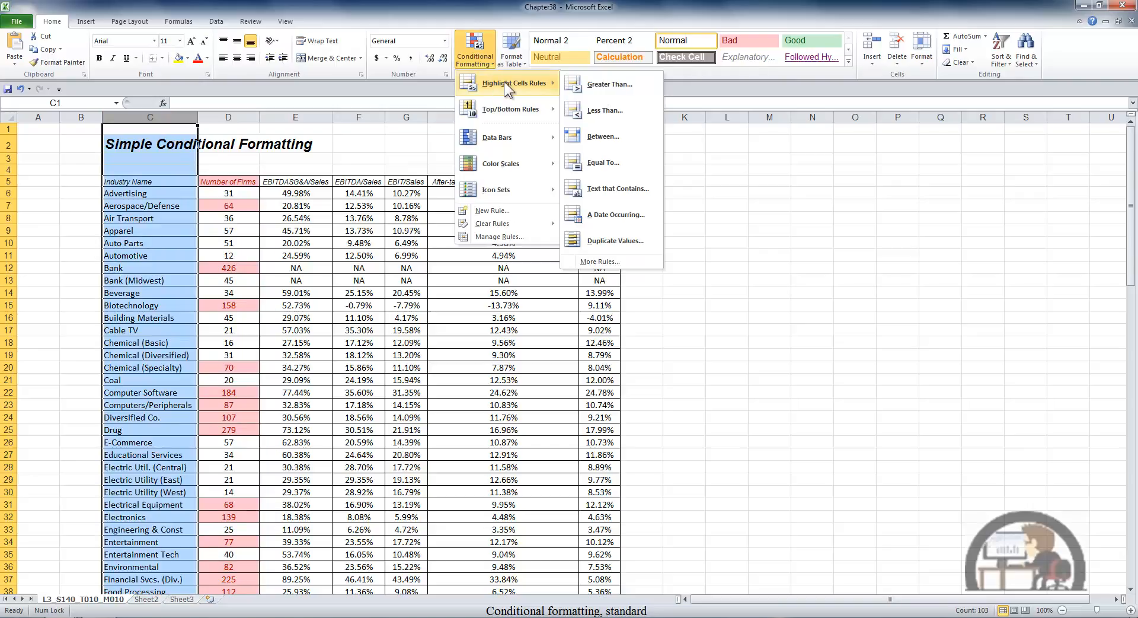
pyautogui.click(617, 187)
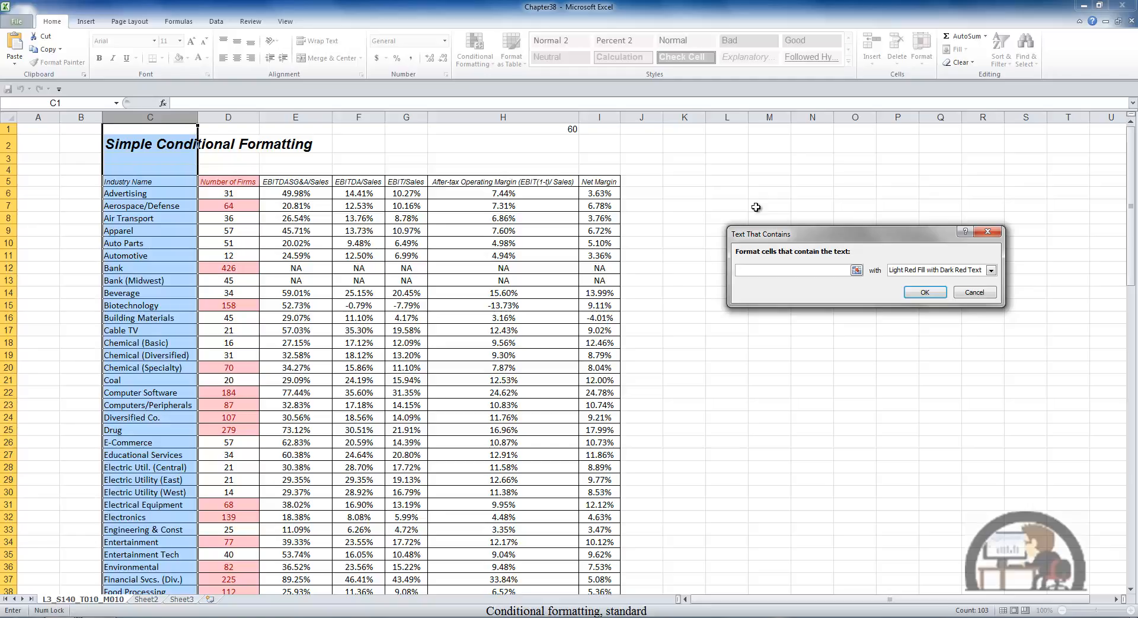
# Try Bank as the text to match in the rule, and clear it again.
pyautogui.write('Bank')
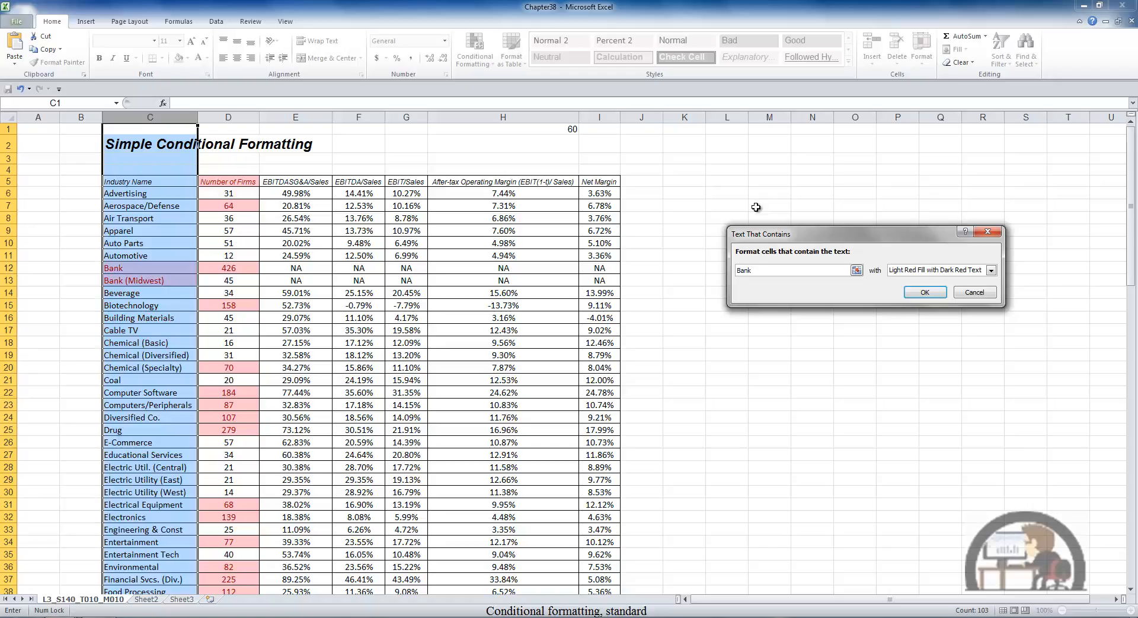
pyautogui.press('BackSpace')
pyautogui.press('BackSpace')
pyautogui.press('BackSpace')
pyautogui.press('BackSpace')
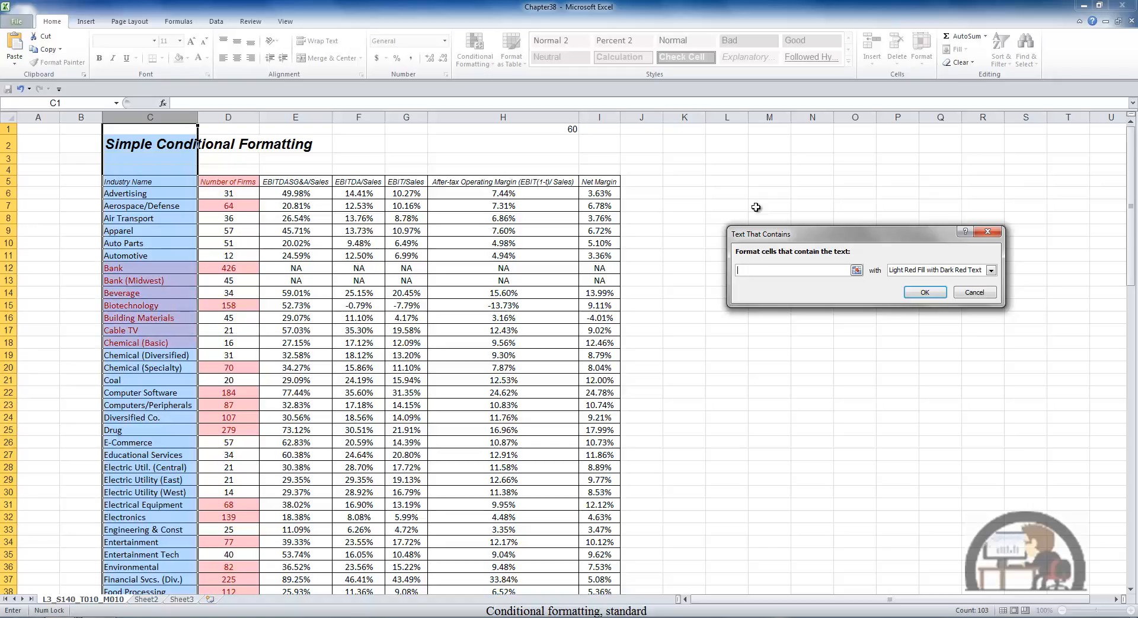
# Try the wildcard patterns *, *a and ??a as the text to match.
pyautogui.write('*')
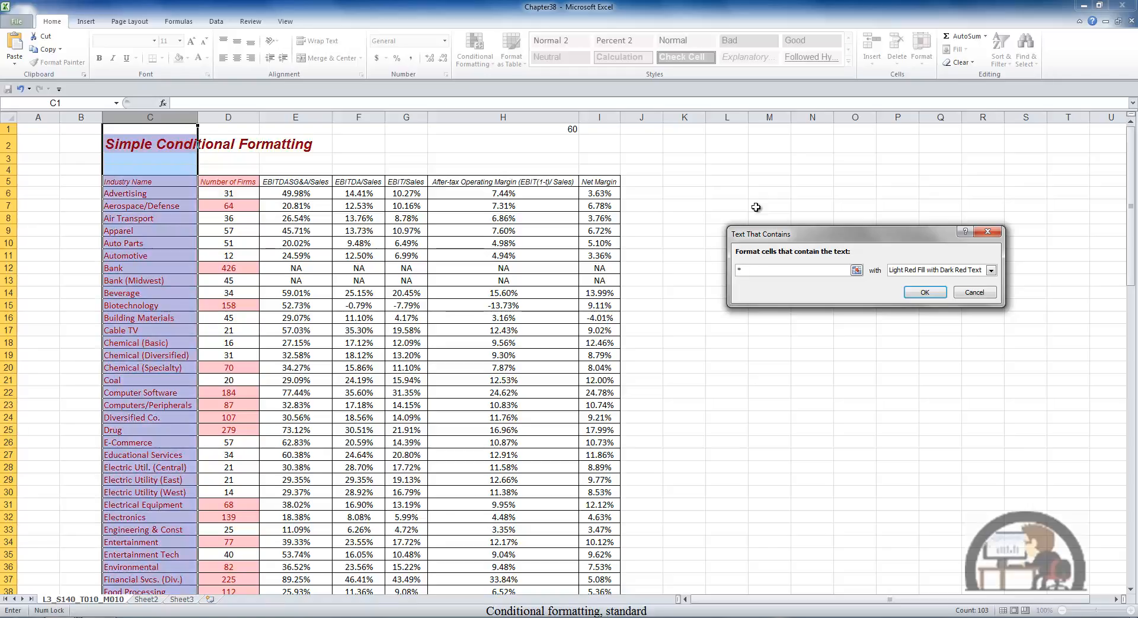
pyautogui.write('a')
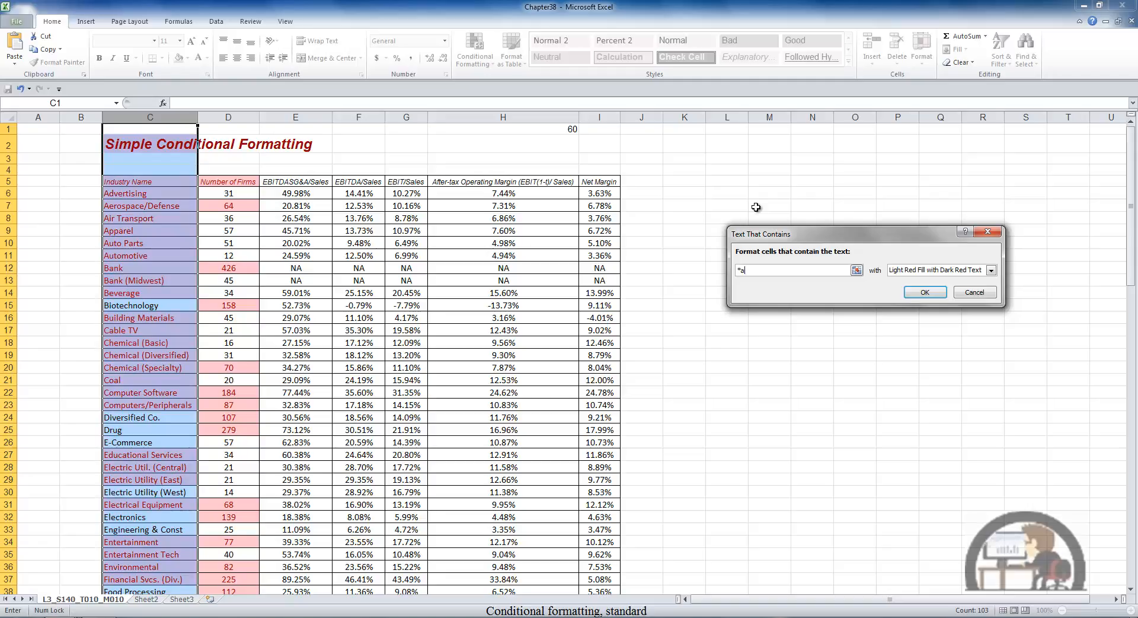
pyautogui.press('BackSpace')
pyautogui.press('BackSpace')
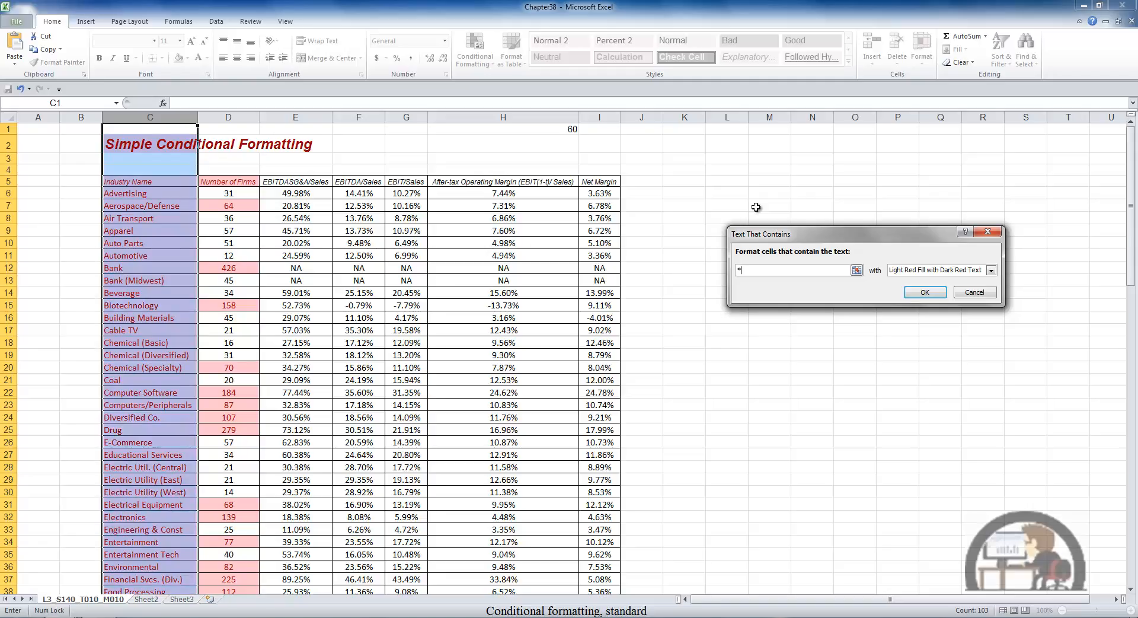
pyautogui.write('??a')
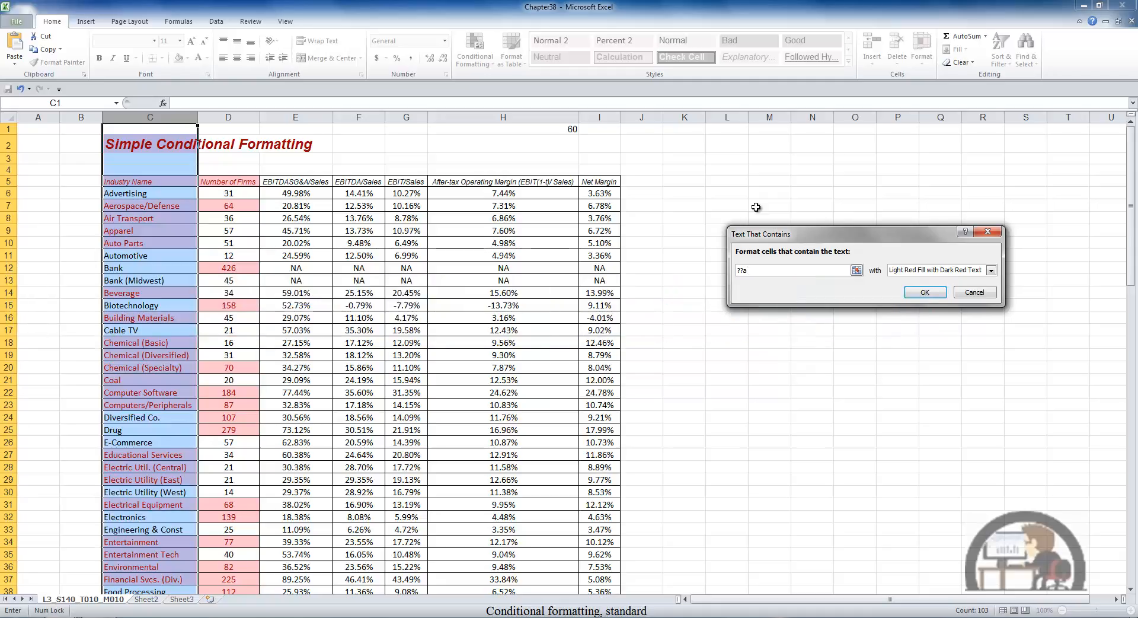
# Set the text criterion to cell H1 and apply the rule with Light Red Fill with Dark Red Text.
pyautogui.press('BackSpace')
pyautogui.press('BackSpace')
pyautogui.press('BackSpace')
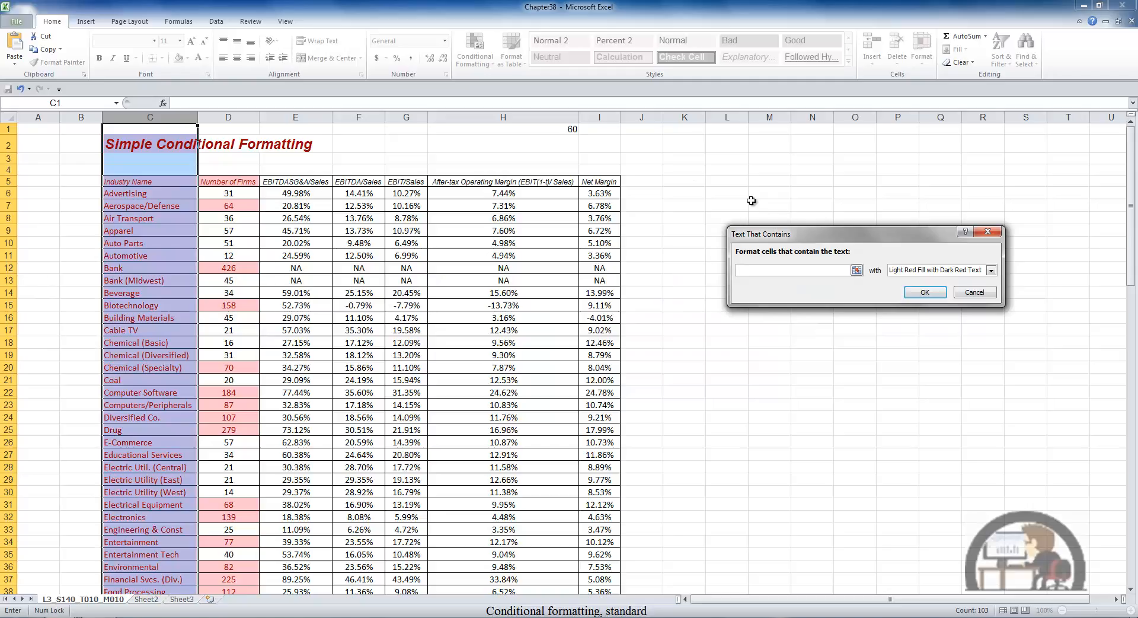
pyautogui.click(536, 125)
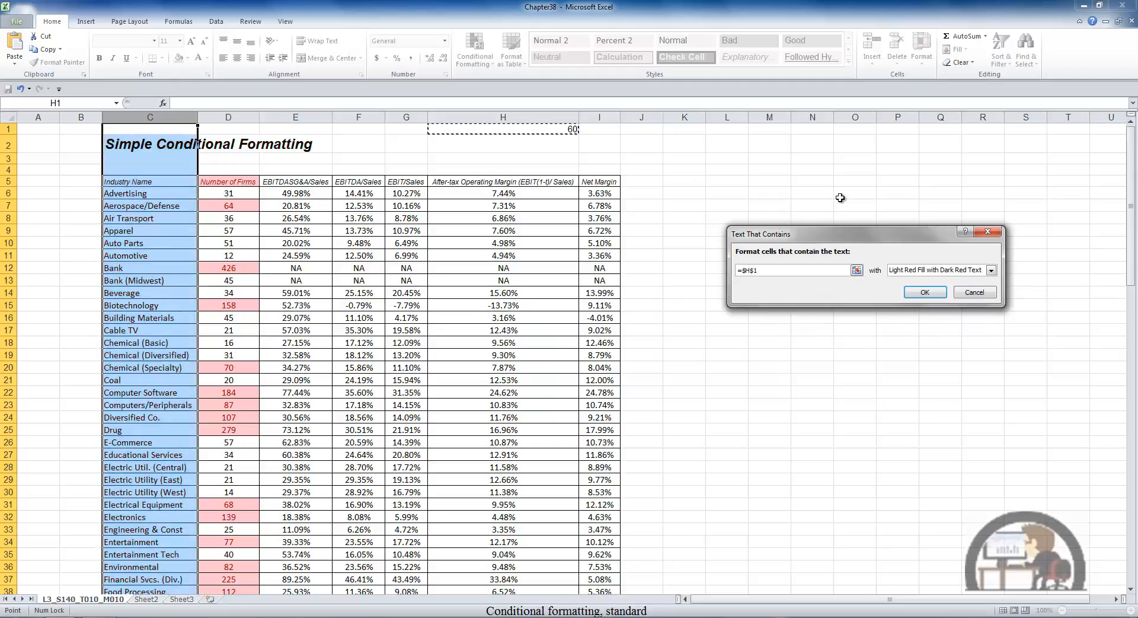
pyautogui.click(937, 295)
# Test both highlight rules by changing cell H1 to Bank and returning it to 60.
pyautogui.click(560, 126)
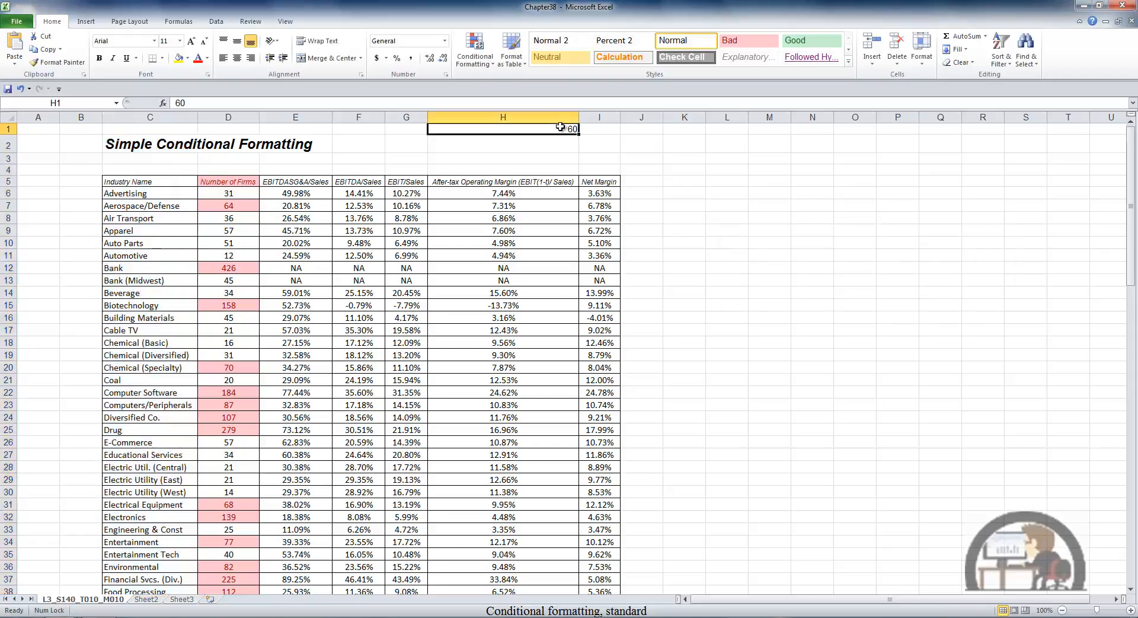
pyautogui.write('Bank')
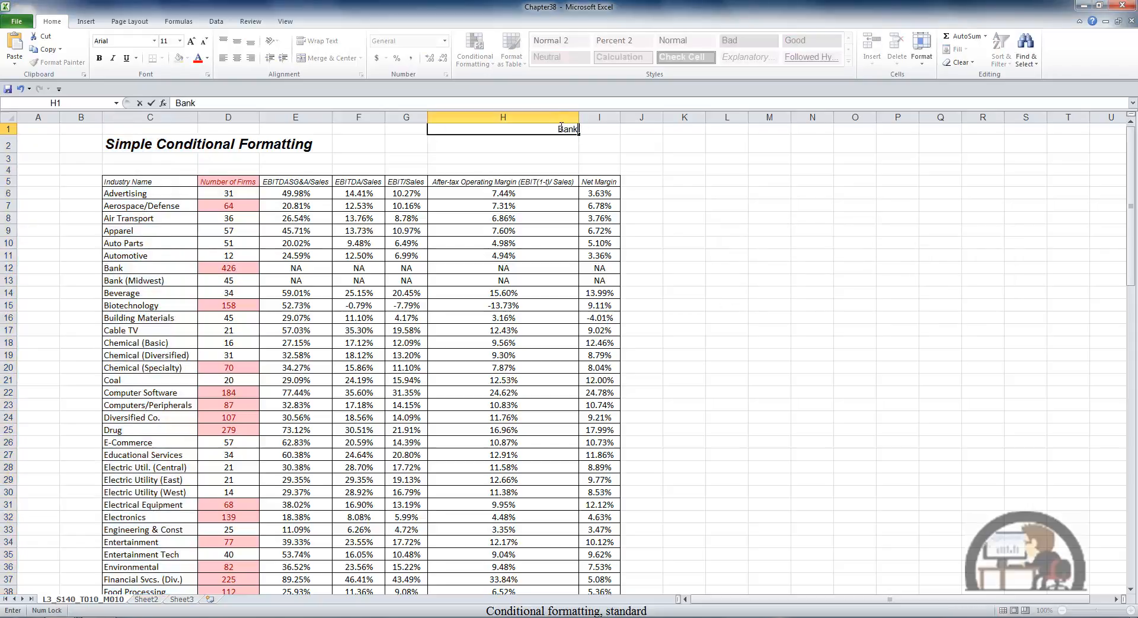
pyautogui.hotkey('ctrl', 'Return')
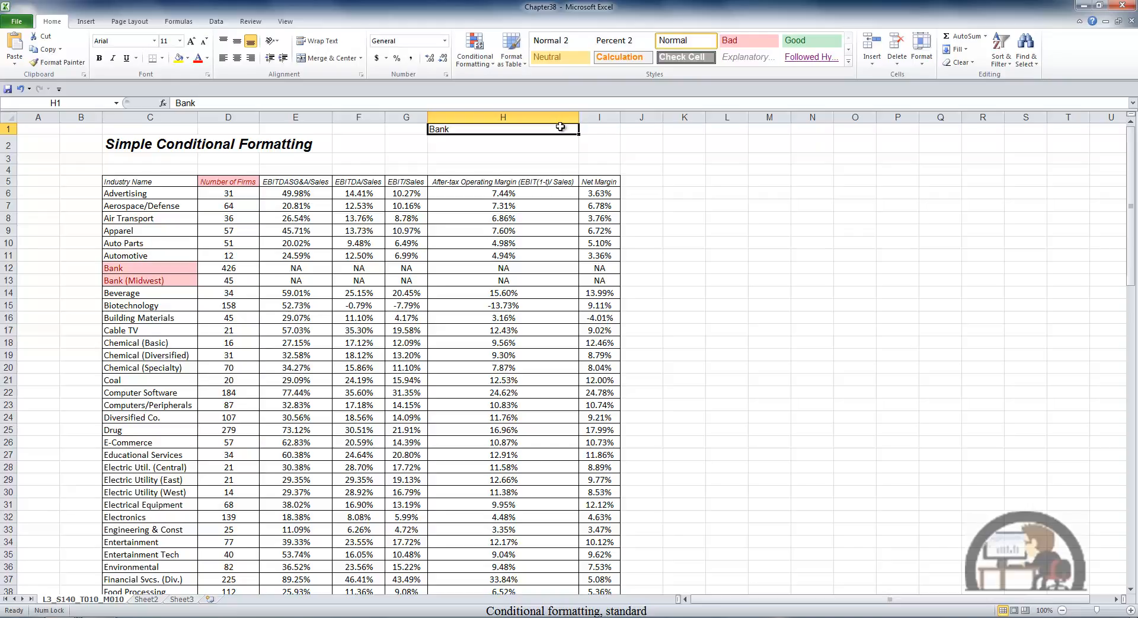
pyautogui.write('60')
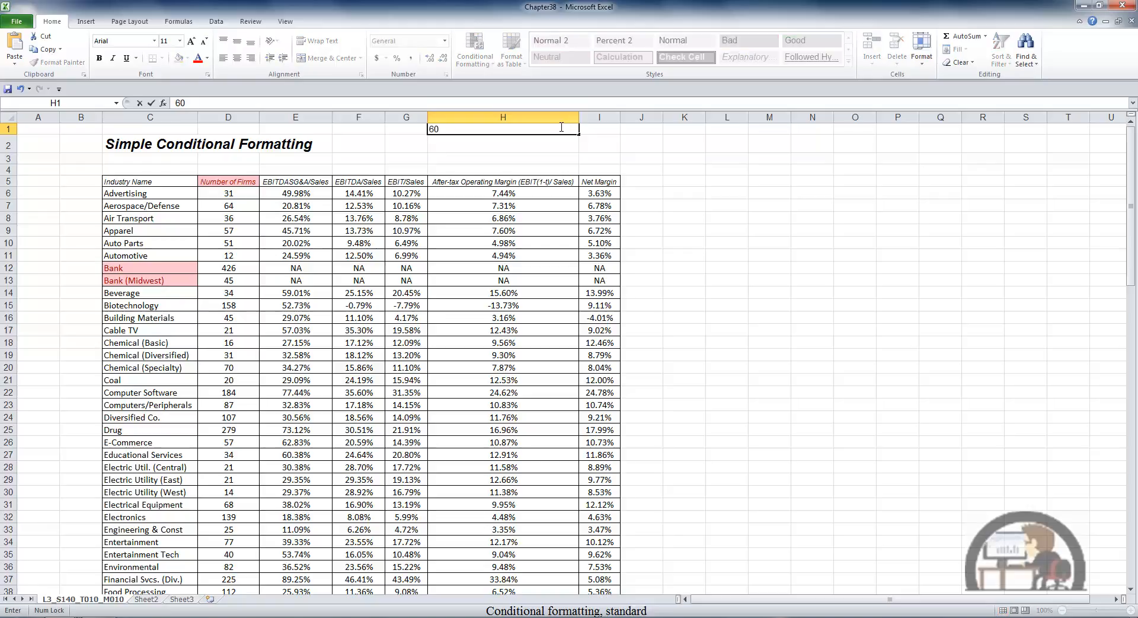
pyautogui.hotkey('ctrl', 'Return')
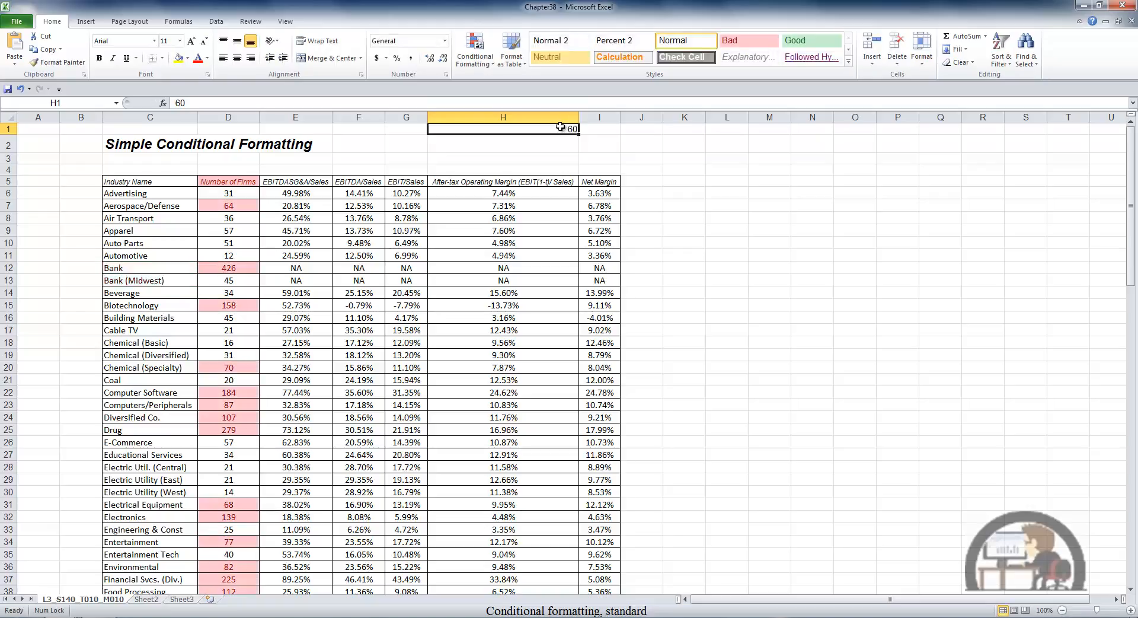
# Examine the date periods offered by the A Date Occurring highlight rule, and cancel the rule.
pyautogui.click(488, 52)
pyautogui.moveTo(492, 86)
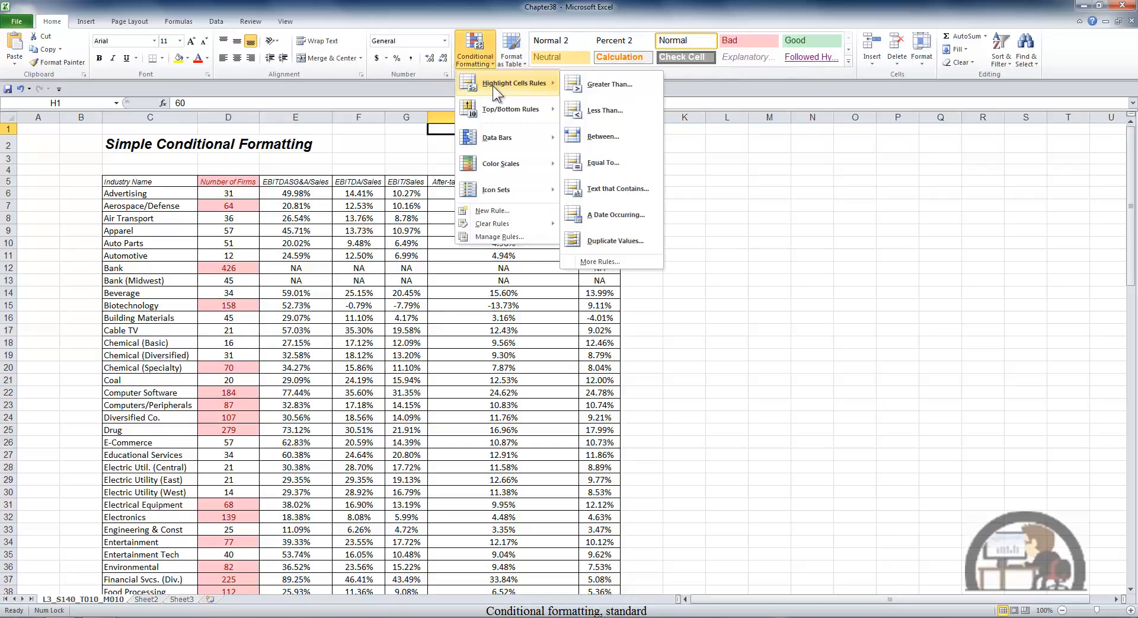
pyautogui.click(614, 207)
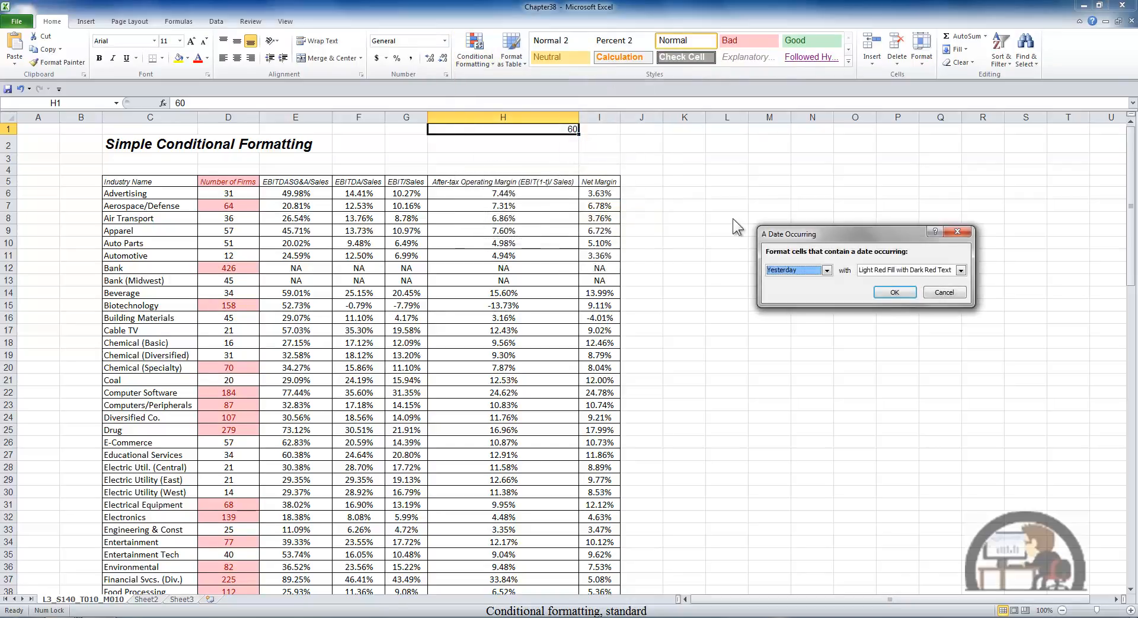
pyautogui.click(827, 270)
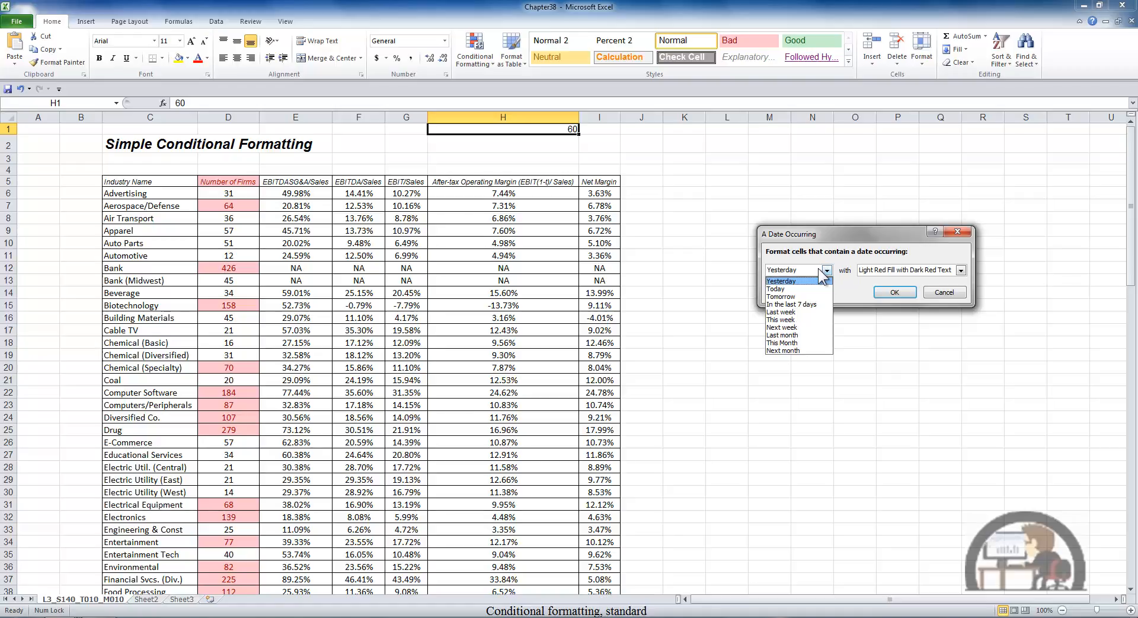
pyautogui.click(945, 294)
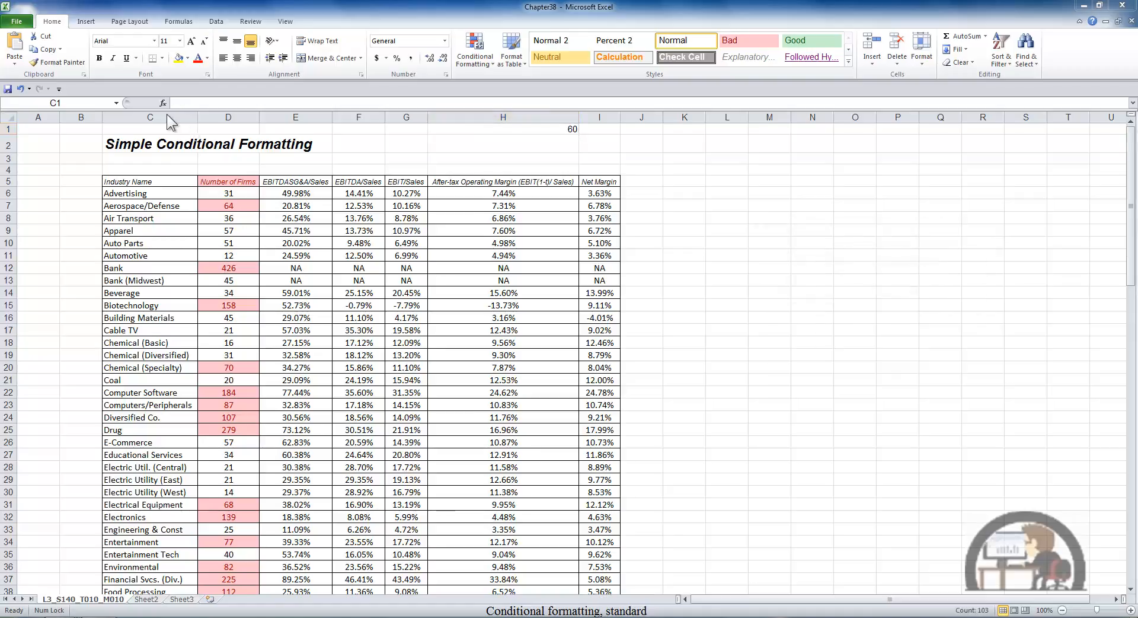
# Highlight duplicate values in the Industry Name column with Light Red Fill with Dark Red Text, and check the rows further down.
pyautogui.click(166, 114)
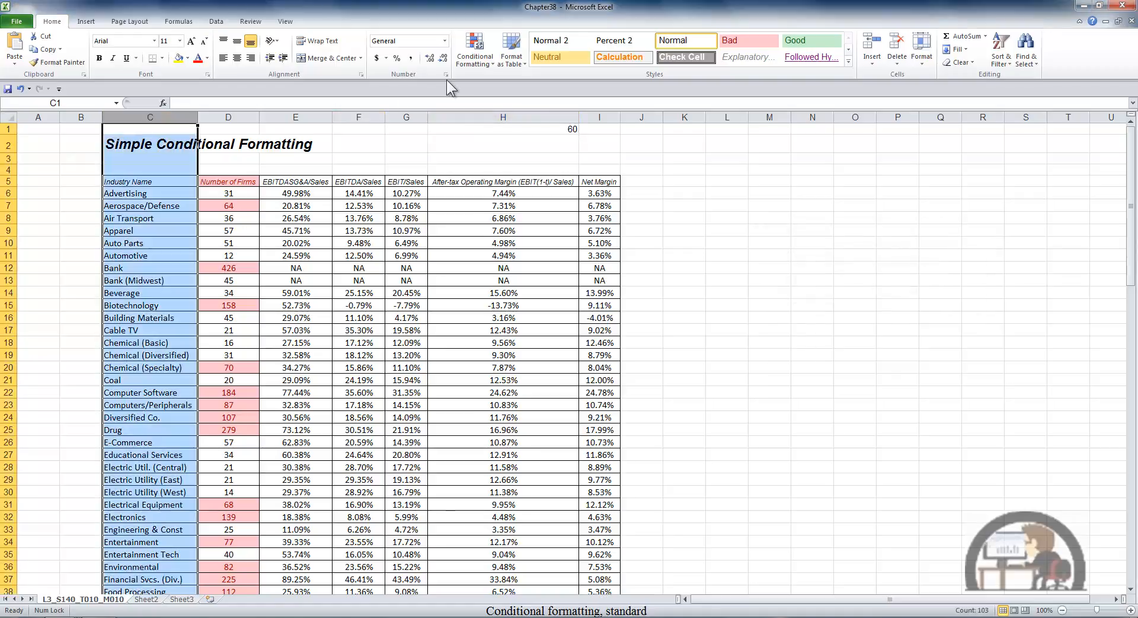
pyautogui.click(488, 34)
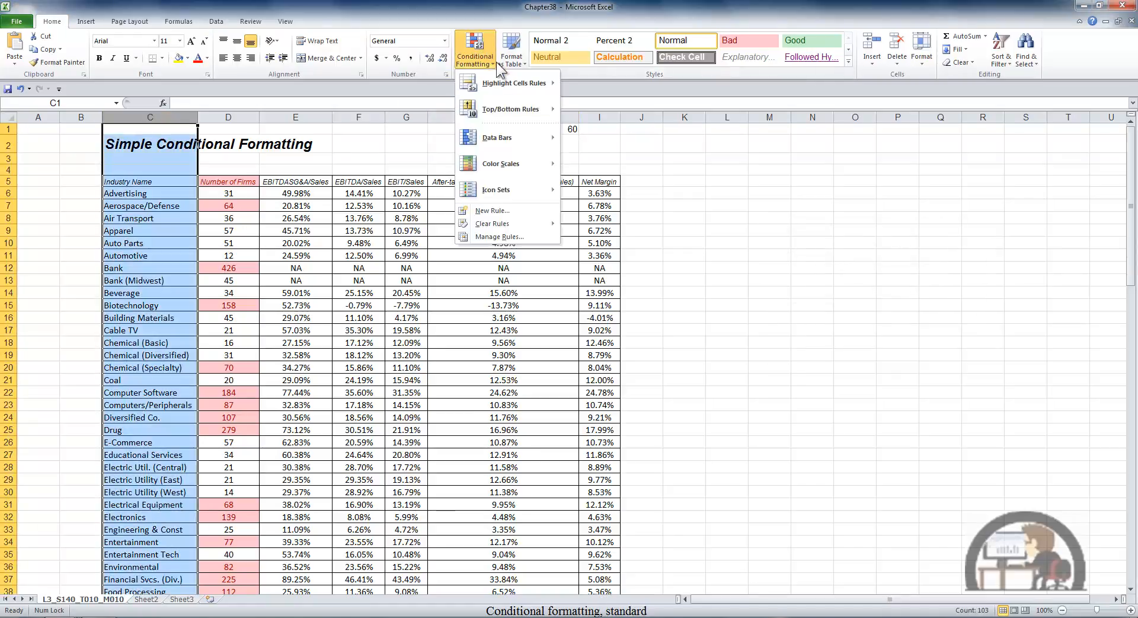
pyautogui.moveTo(498, 80)
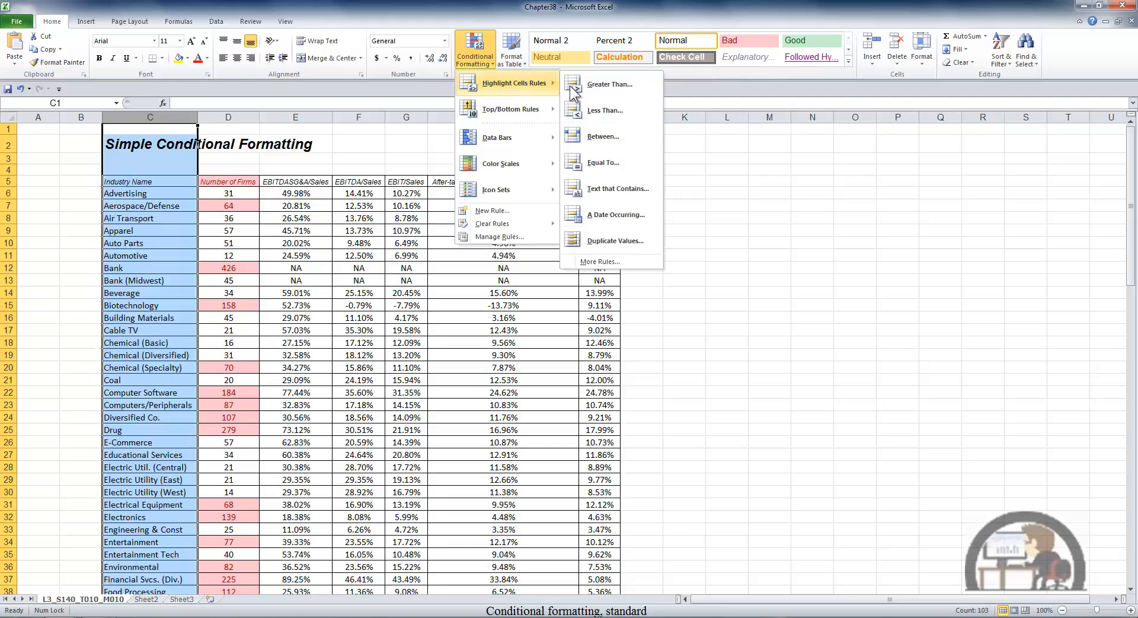
pyautogui.click(622, 240)
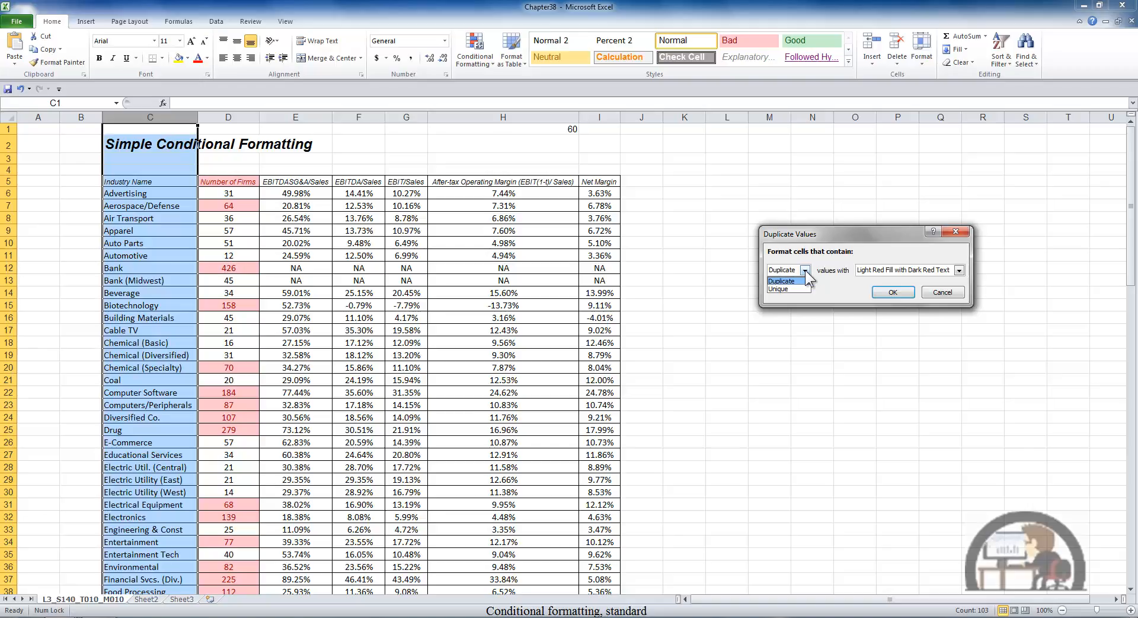
pyautogui.click(893, 292)
pyautogui.click(153, 293)
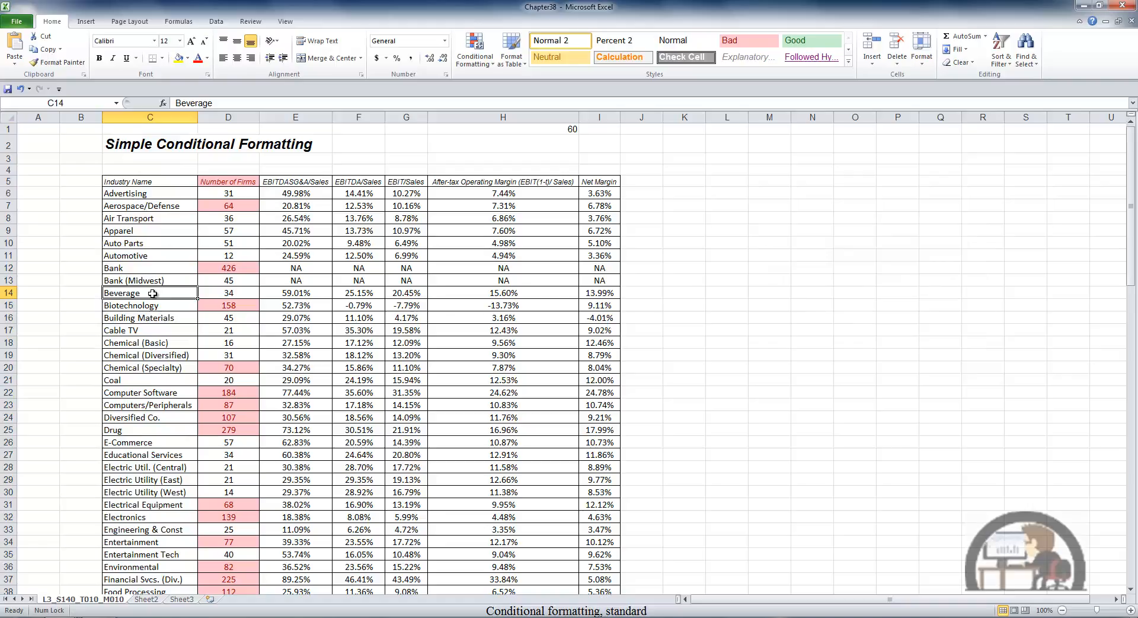
pyautogui.press('pagedown')
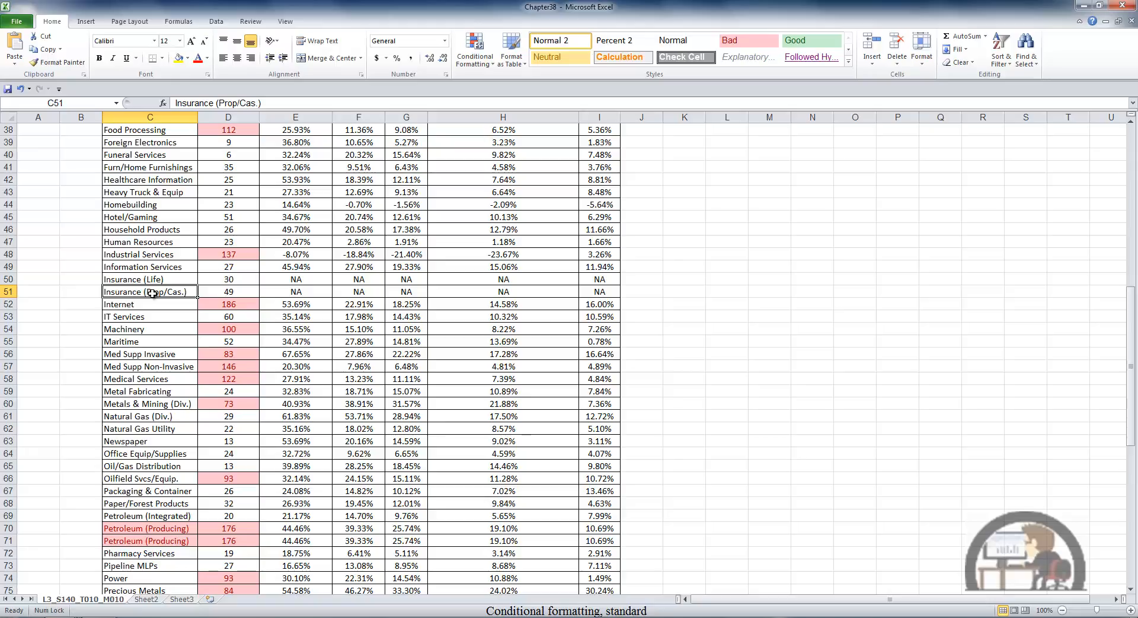
# Clear the conditional formatting rules from the whole Industry Name column.
pyautogui.click(150, 117)
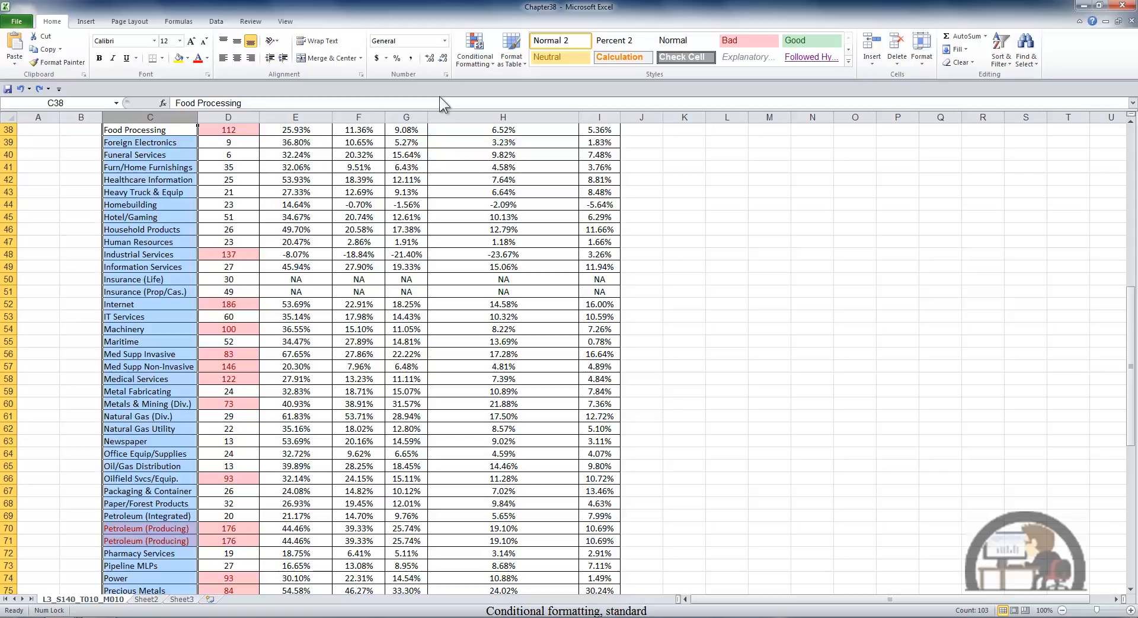
pyautogui.click(473, 59)
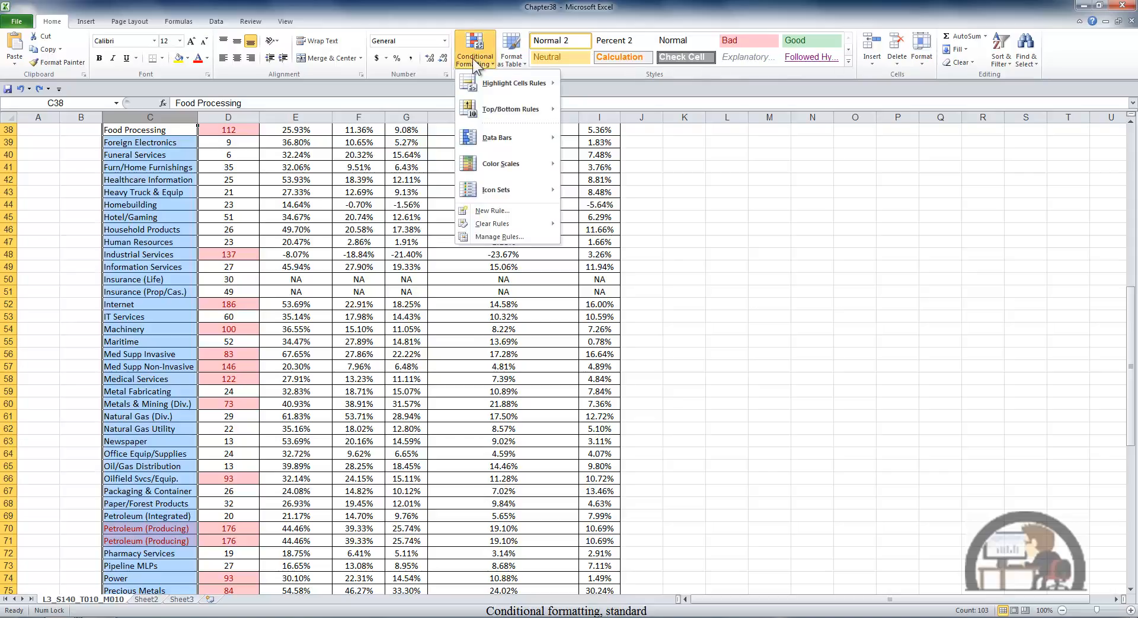
pyautogui.moveTo(508, 219)
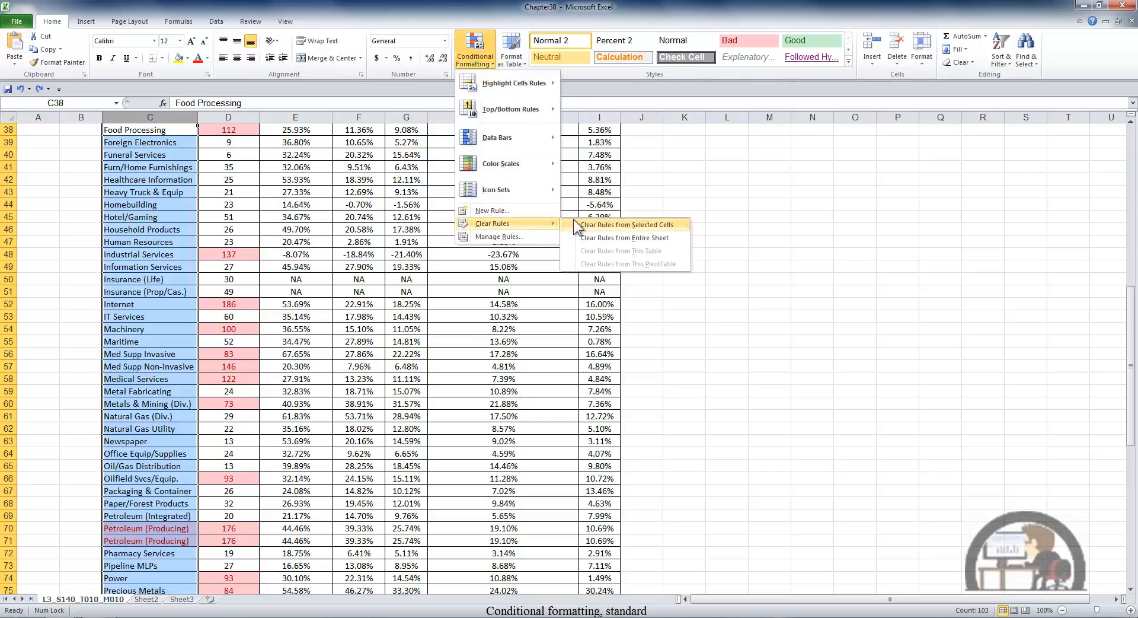
pyautogui.click(621, 224)
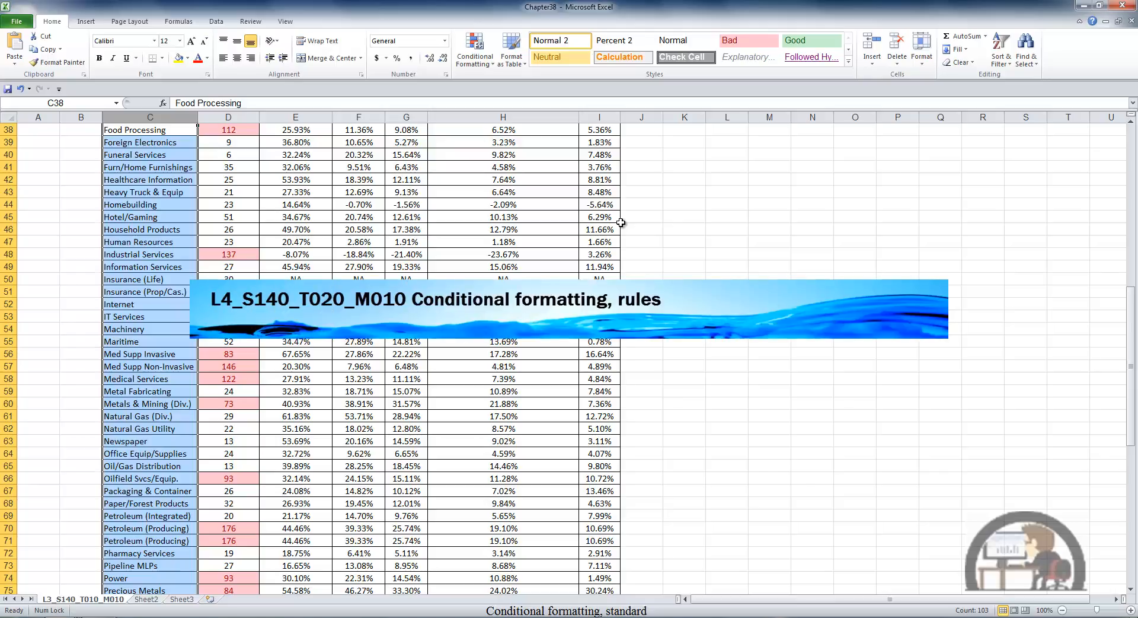
# Highlight unique values in the Industry Name column with Light Red Fill with Dark Red Text, and deselect the column.
pyautogui.click(484, 60)
pyautogui.moveTo(507, 83)
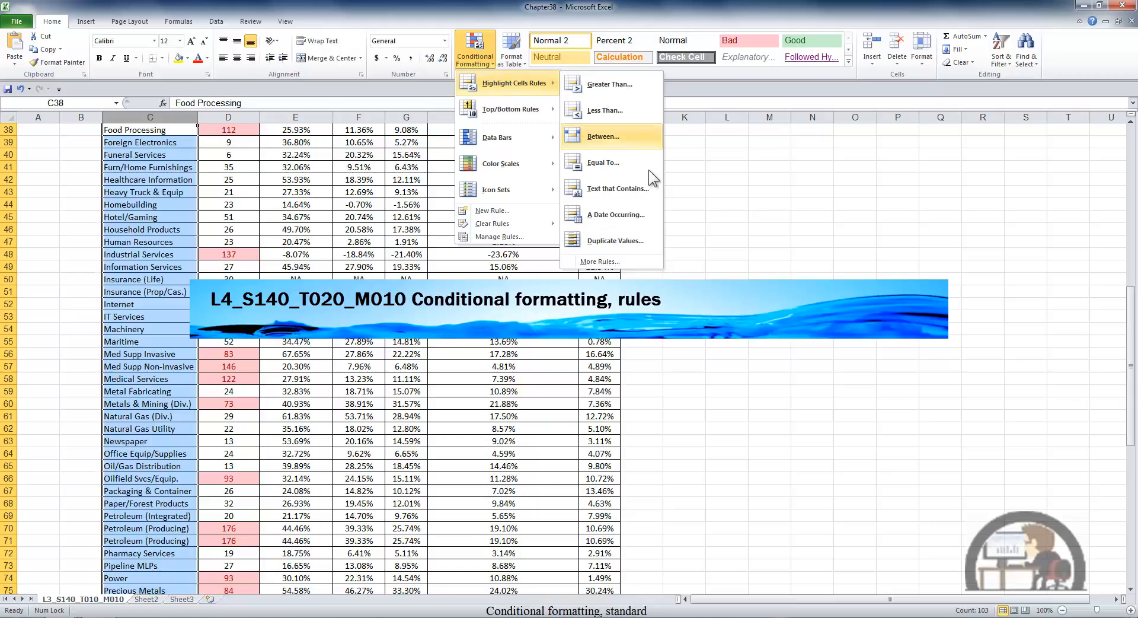
pyautogui.click(620, 241)
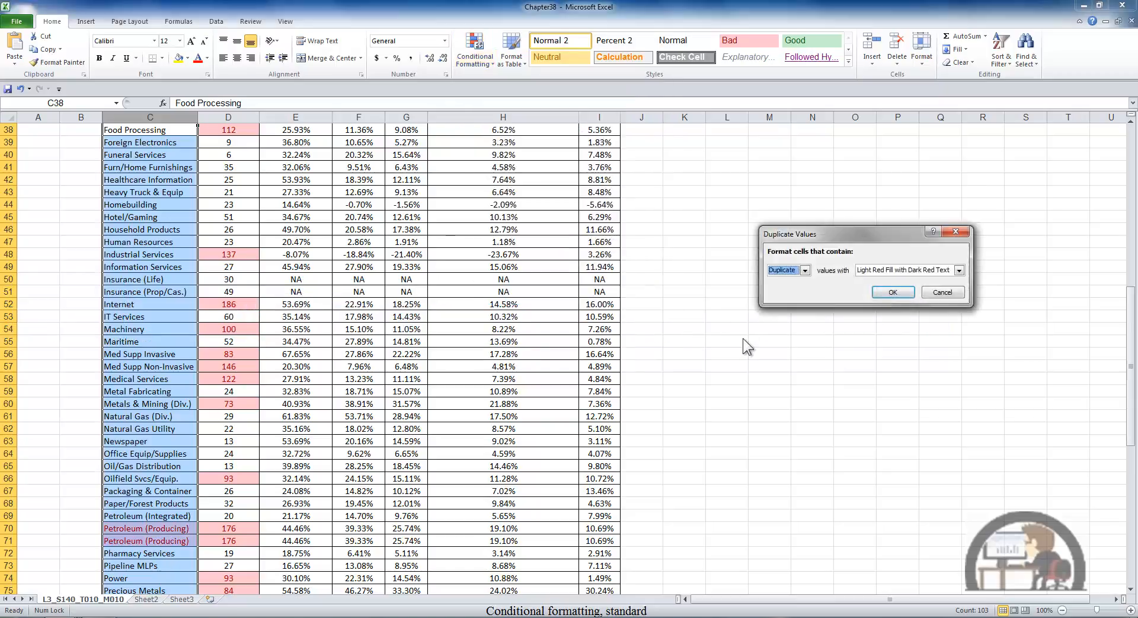
pyautogui.click(805, 271)
pyautogui.click(790, 288)
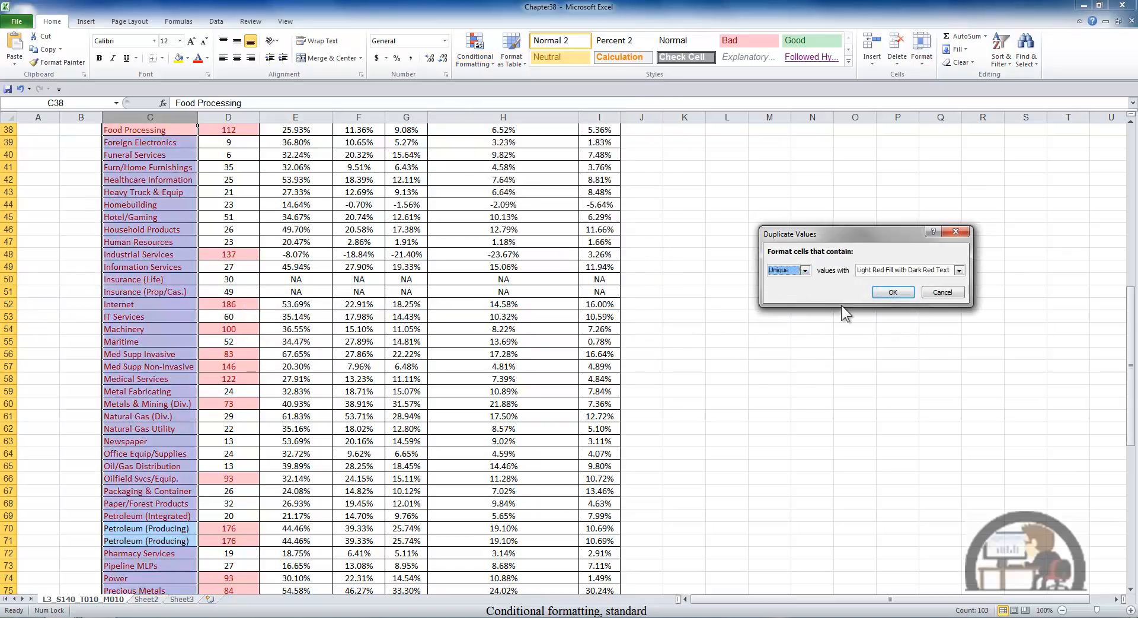
pyautogui.click(892, 292)
pyautogui.click(178, 403)
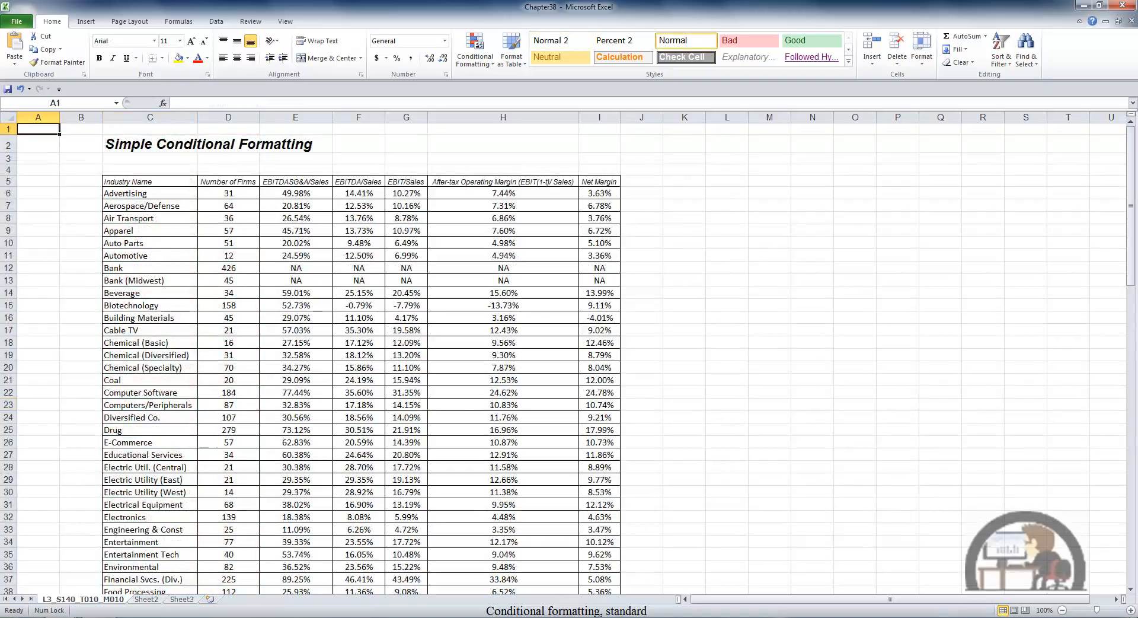
# Try a Top 10 Items rule on the EBIT/Sales column, raising the number of ranked cells to 20 and to 30.
pyautogui.click(409, 116)
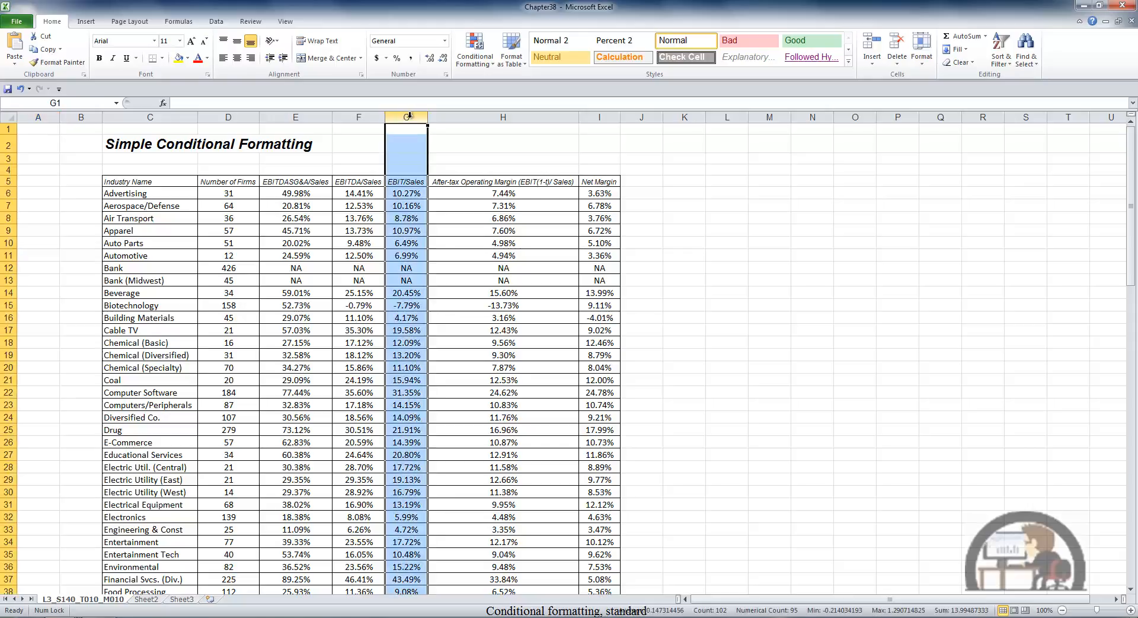
pyautogui.click(482, 55)
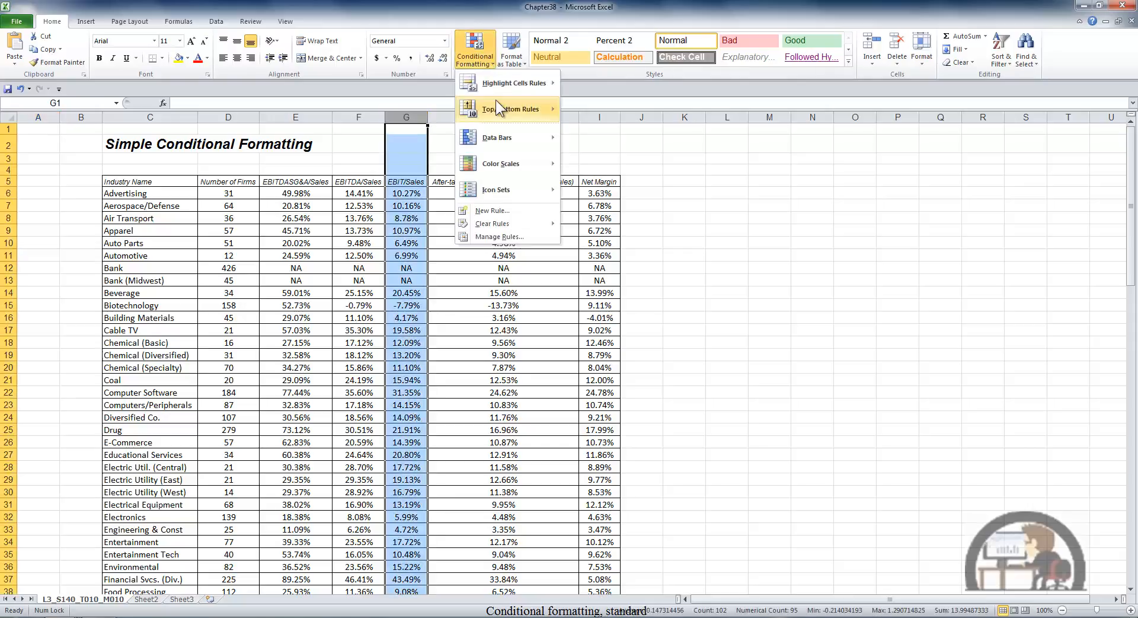
pyautogui.moveTo(496, 99)
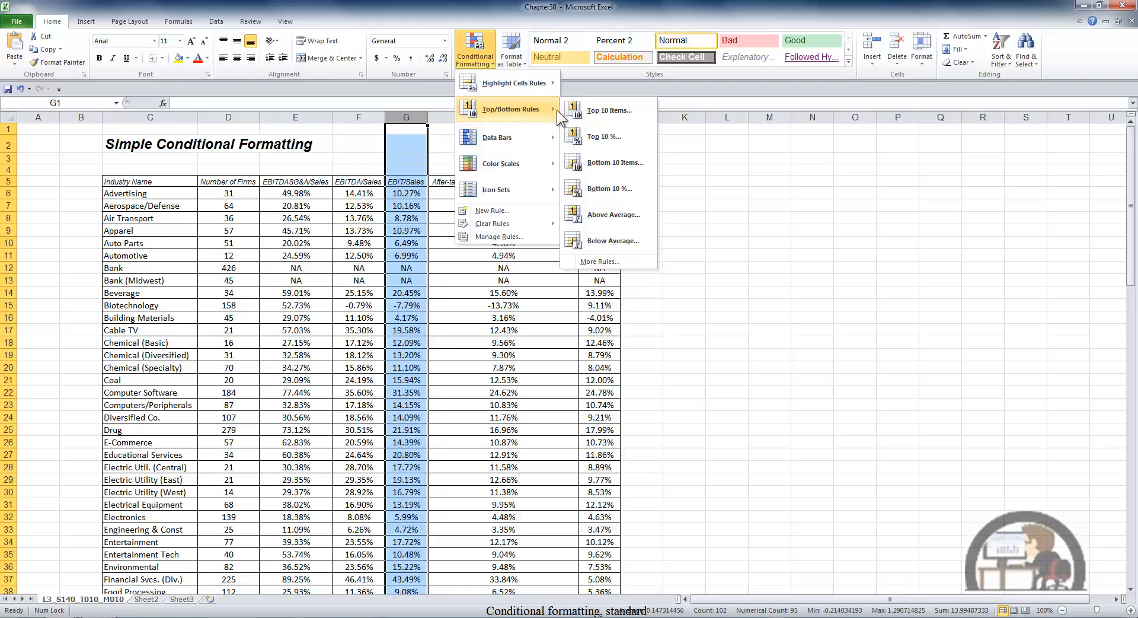
pyautogui.click(599, 109)
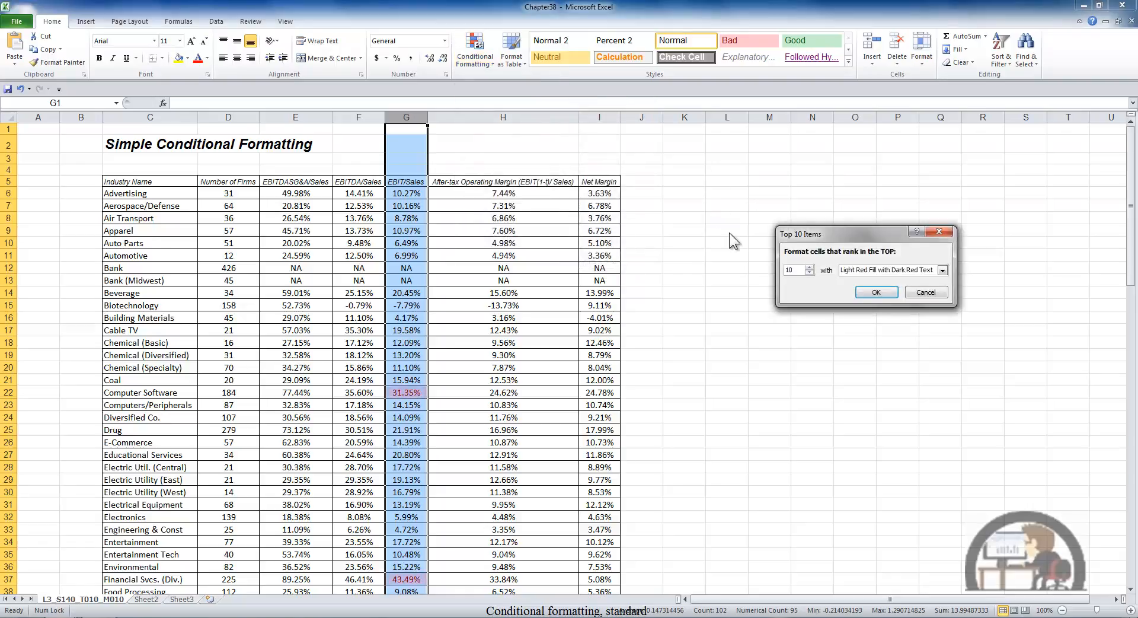
pyautogui.click(809, 267)
pyautogui.click(810, 267)
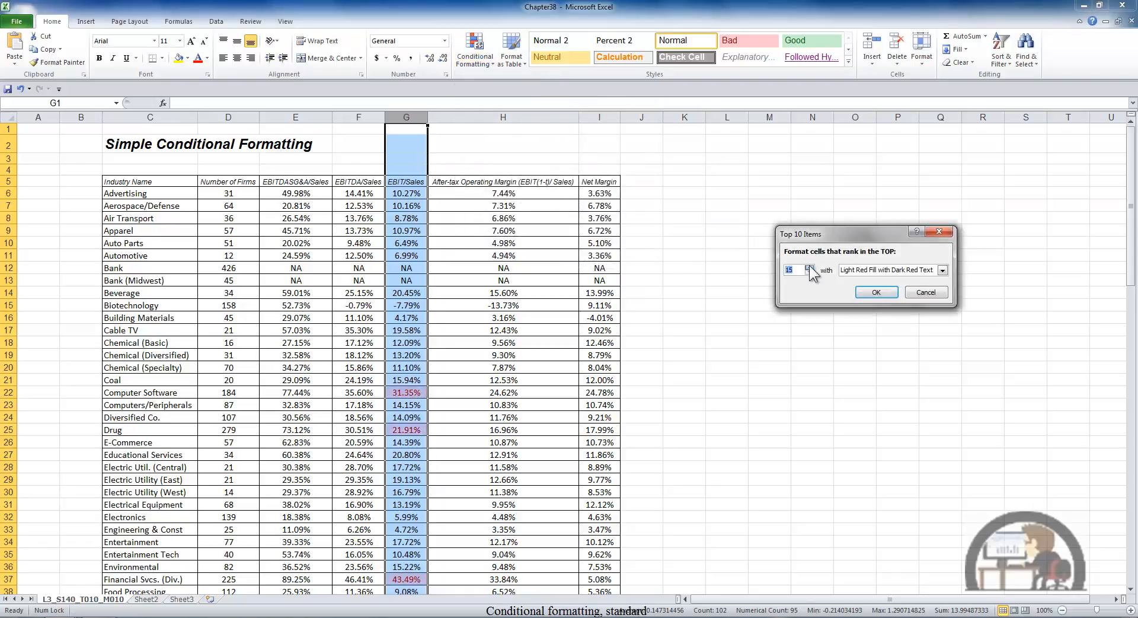
pyautogui.click(811, 266)
pyautogui.click(810, 267)
pyautogui.click(810, 267)
pyautogui.click(810, 267)
pyautogui.click(811, 267)
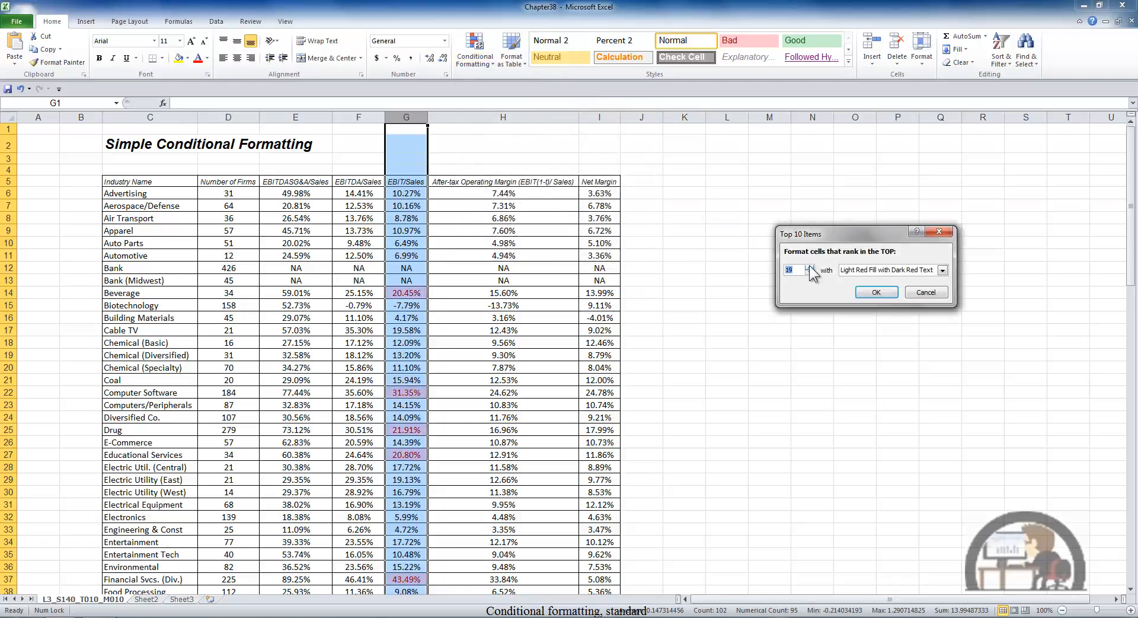
pyautogui.click(811, 267)
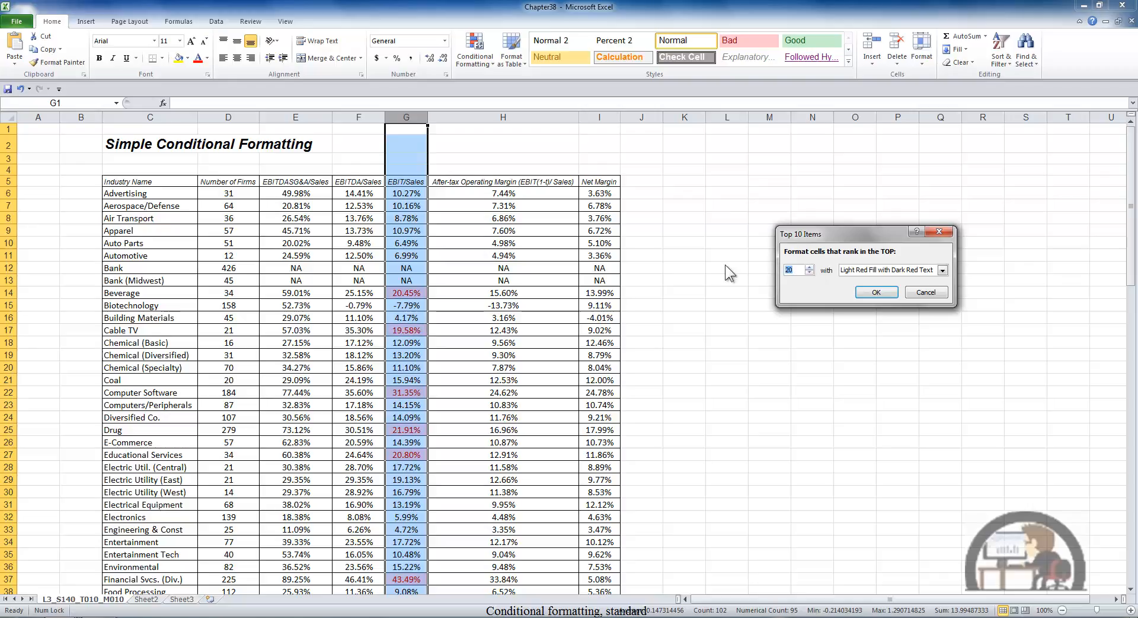
pyautogui.write('30')
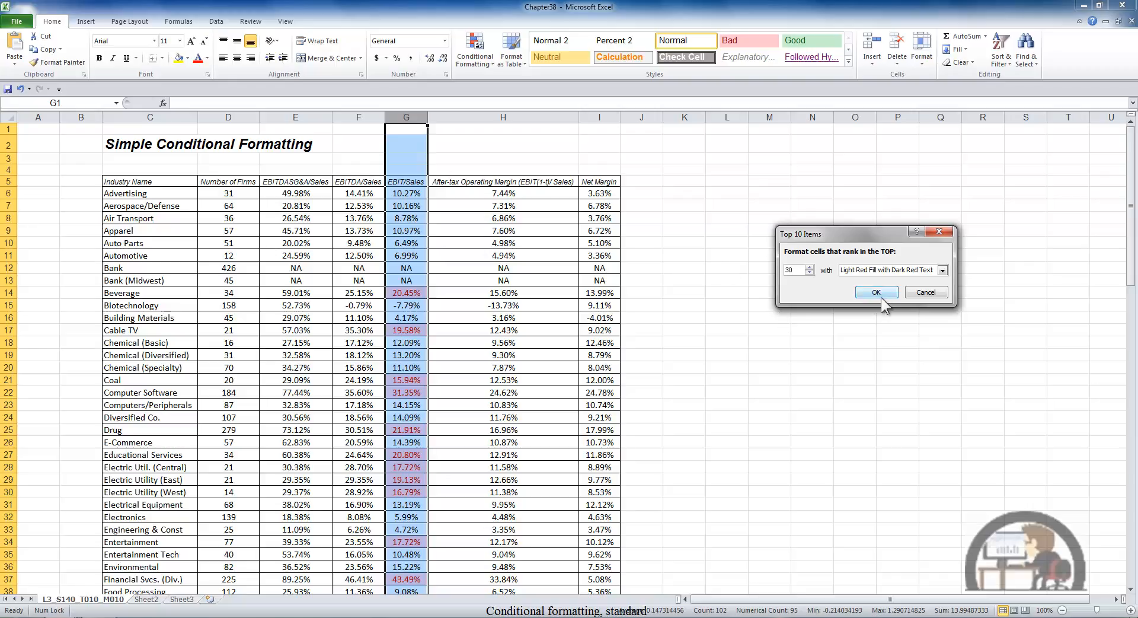
# Examine the preset and custom fill formats available for the top-items rule, and cancel the rule.
pyautogui.click(943, 271)
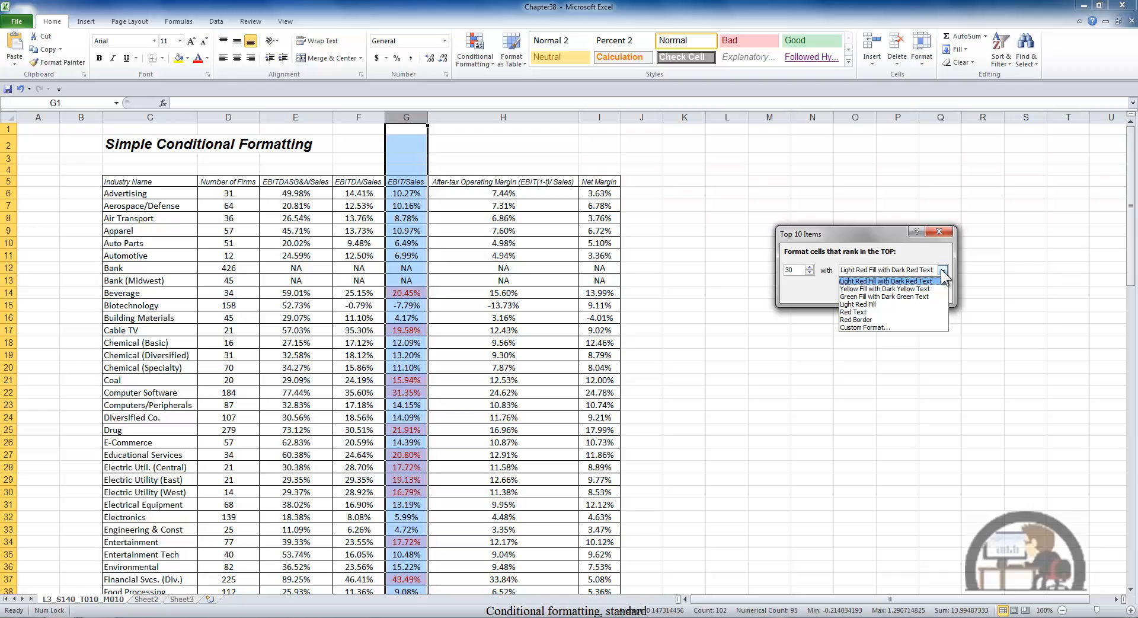
pyautogui.click(863, 325)
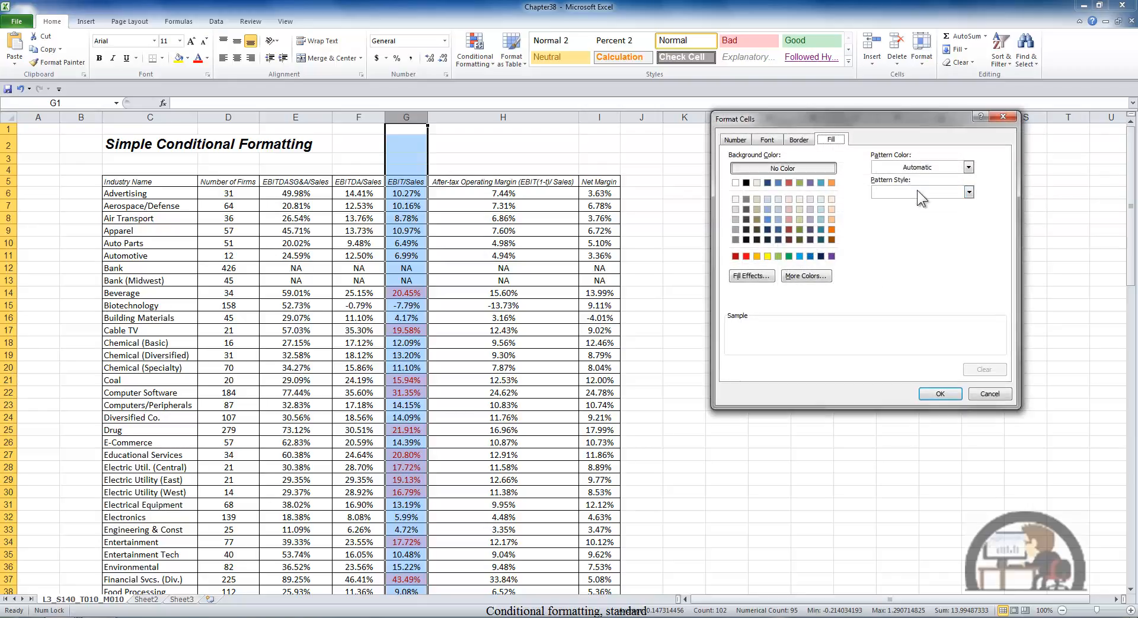
pyautogui.click(1006, 116)
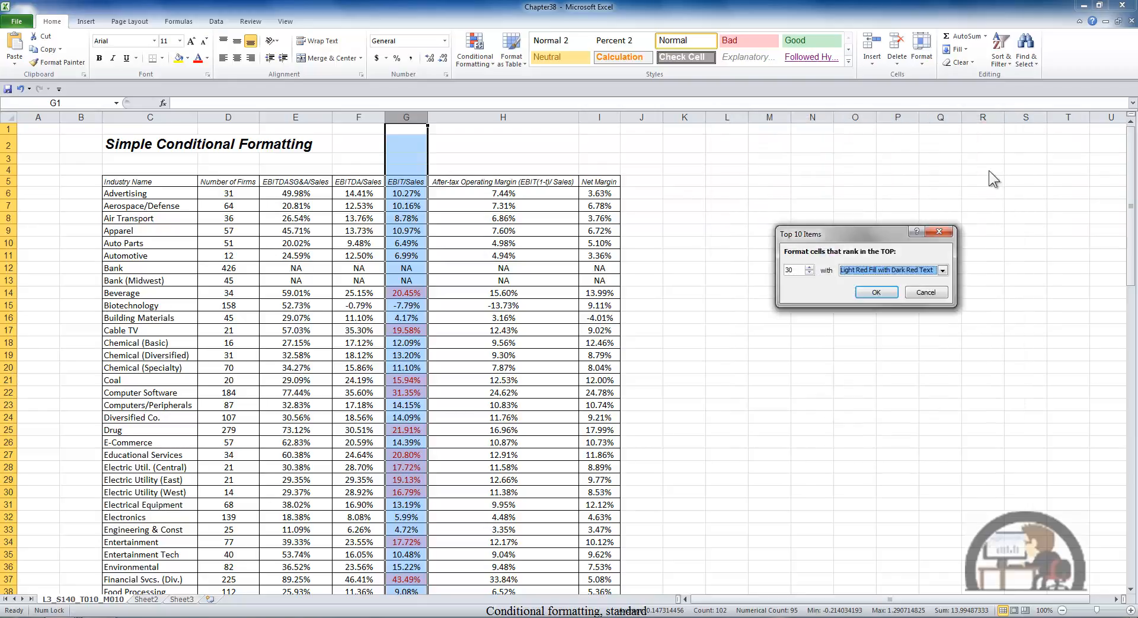
pyautogui.click(926, 294)
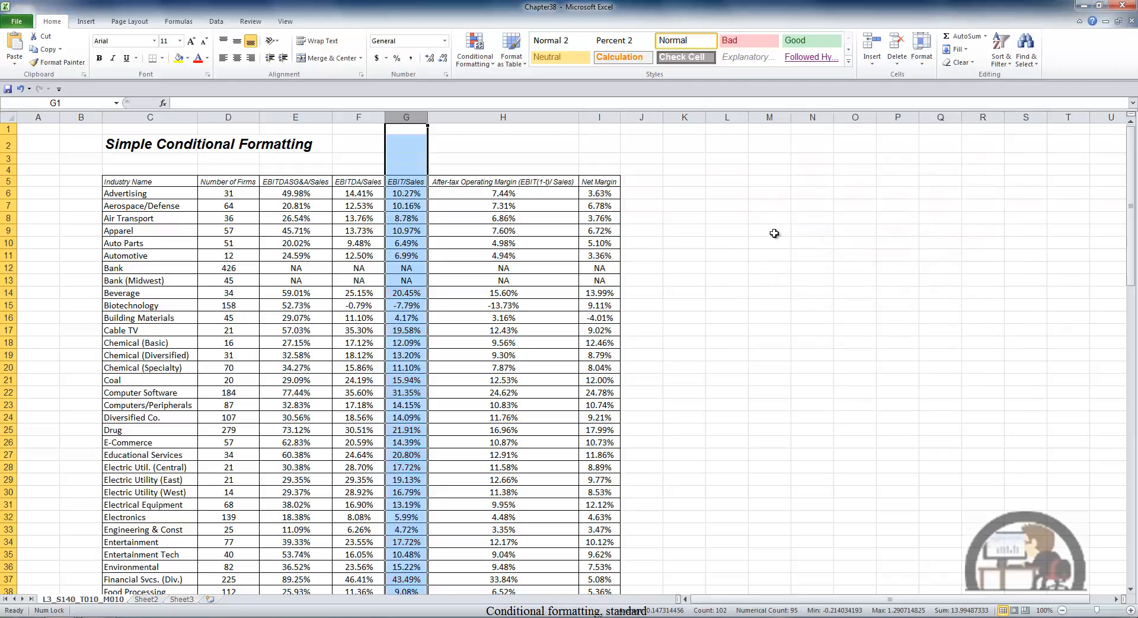
# Try a Top 10% rule on the EBIT/Sales column with the percentage set to 20, and cancel it.
pyautogui.click(477, 59)
pyautogui.moveTo(495, 102)
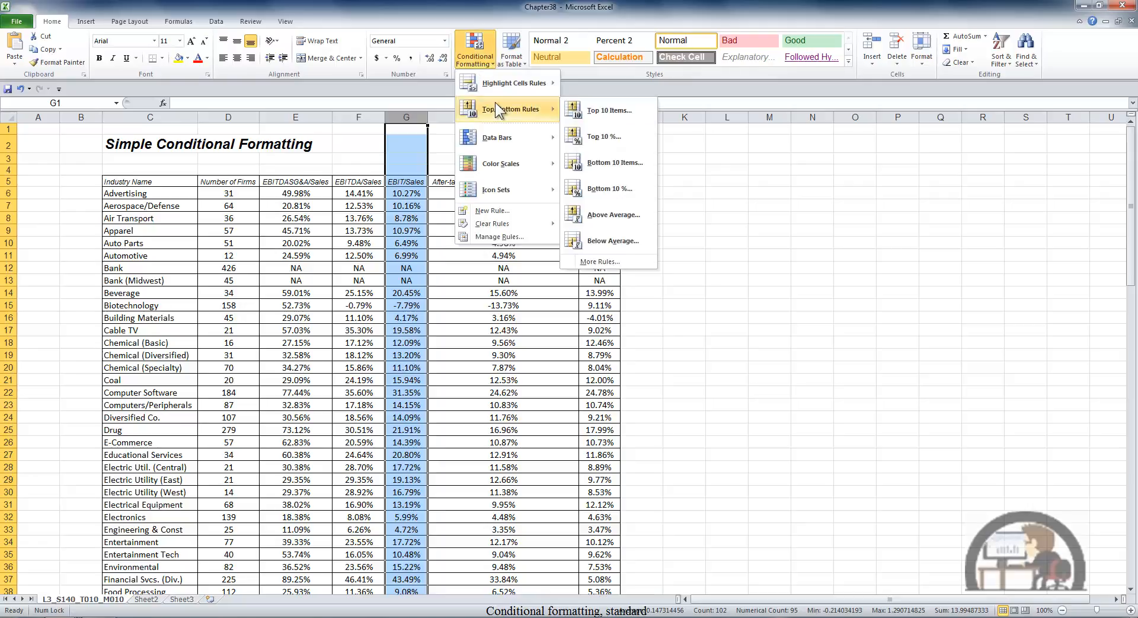
pyautogui.click(600, 135)
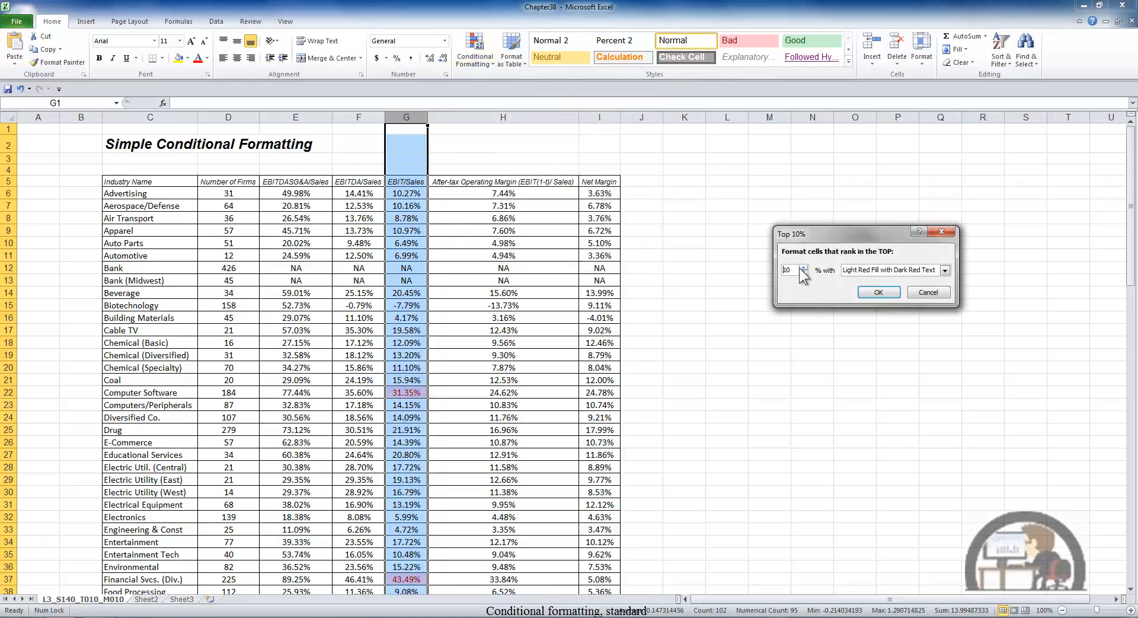
pyautogui.moveTo(792, 270); pyautogui.dragTo(727, 261)
pyautogui.write('20')
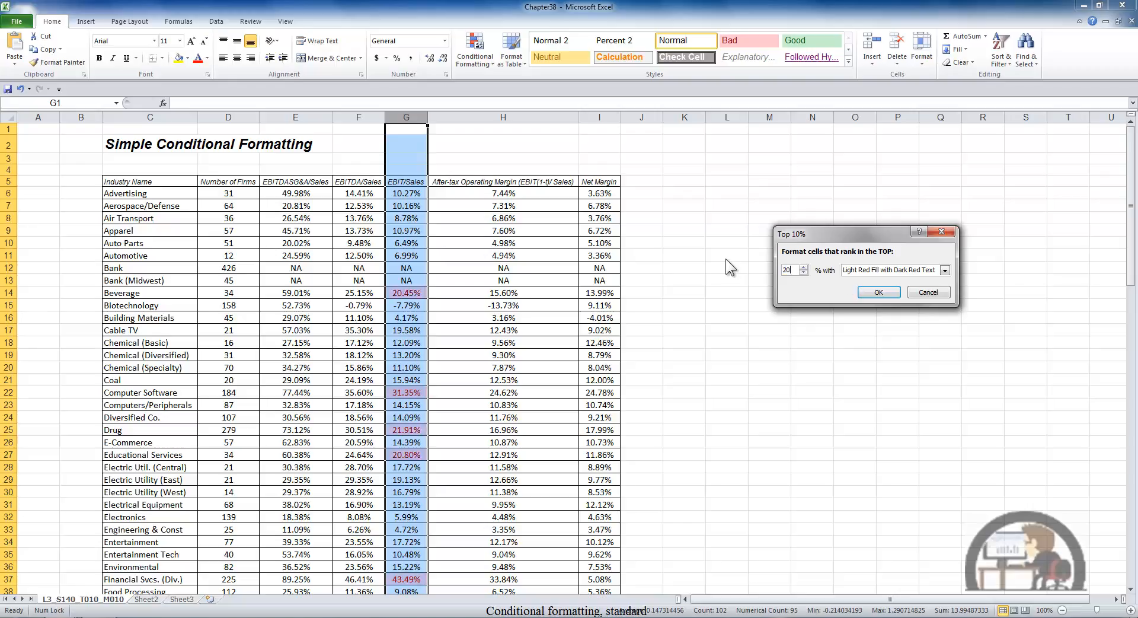
pyautogui.click(929, 292)
# Apply a Top 10 Items rule to the EBIT/Sales column, formatting 10 cells with Light Red Fill with Dark Red Text.
pyautogui.click(475, 52)
pyautogui.moveTo(502, 102)
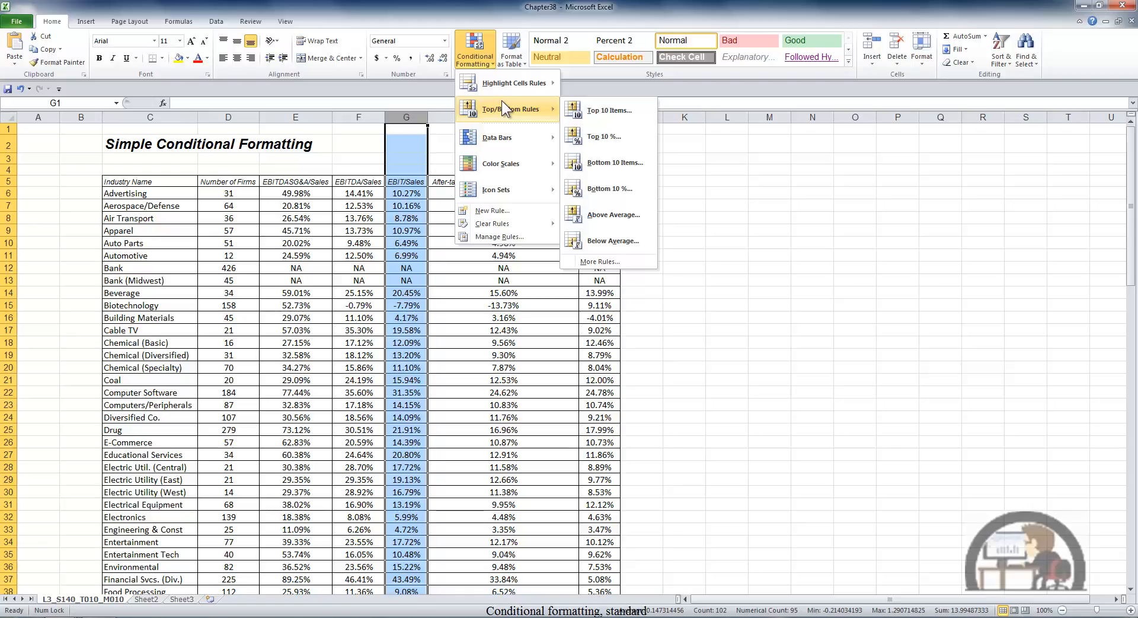
pyautogui.click(581, 108)
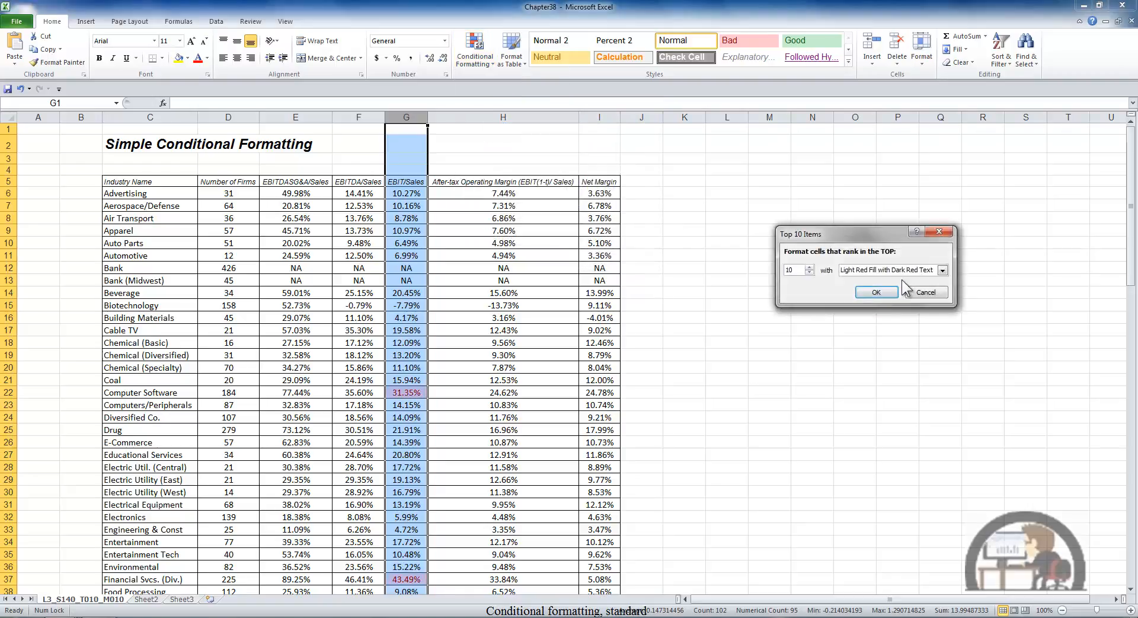
pyautogui.click(876, 291)
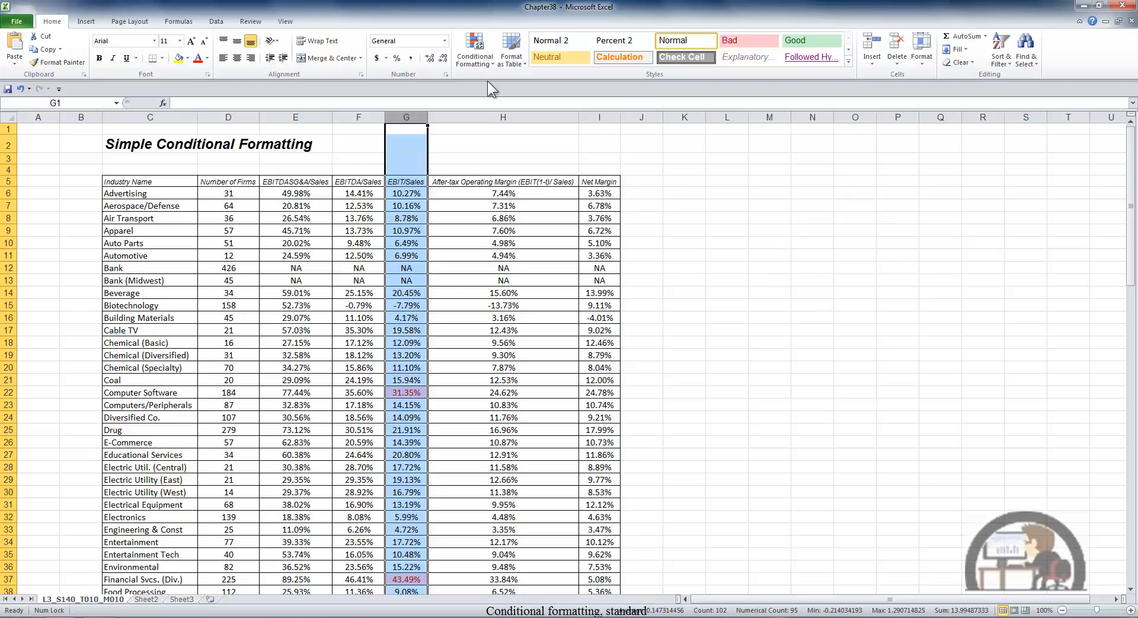
# Try a Bottom 10 Items rule on the EBIT/Sales column with Green Fill with Dark Green Text, and cancel it.
pyautogui.click(475, 51)
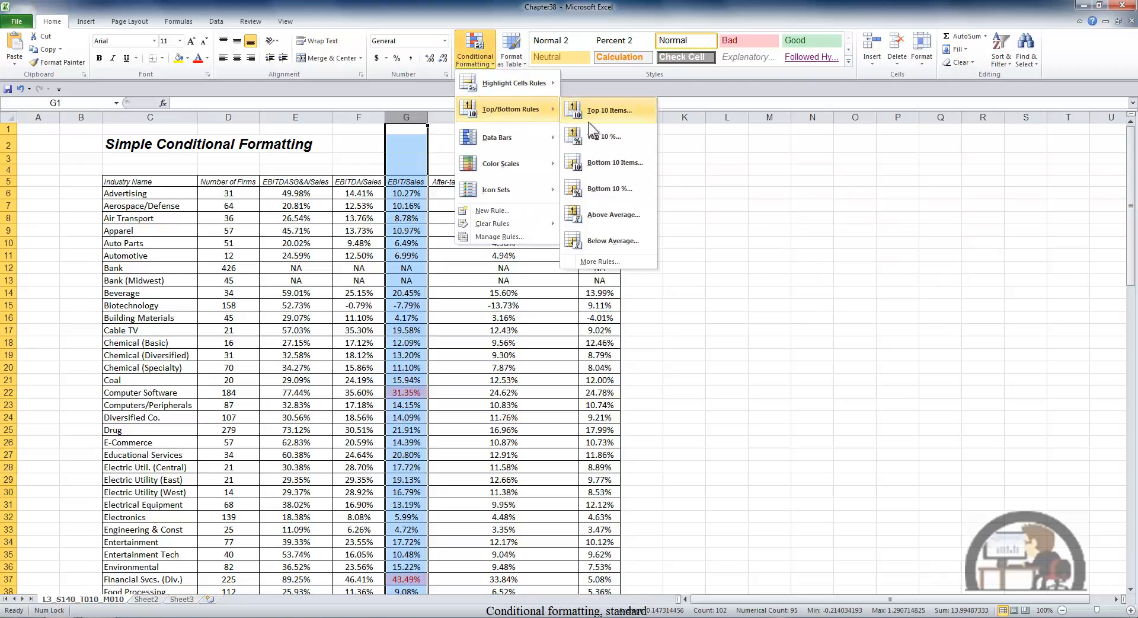
pyautogui.click(603, 159)
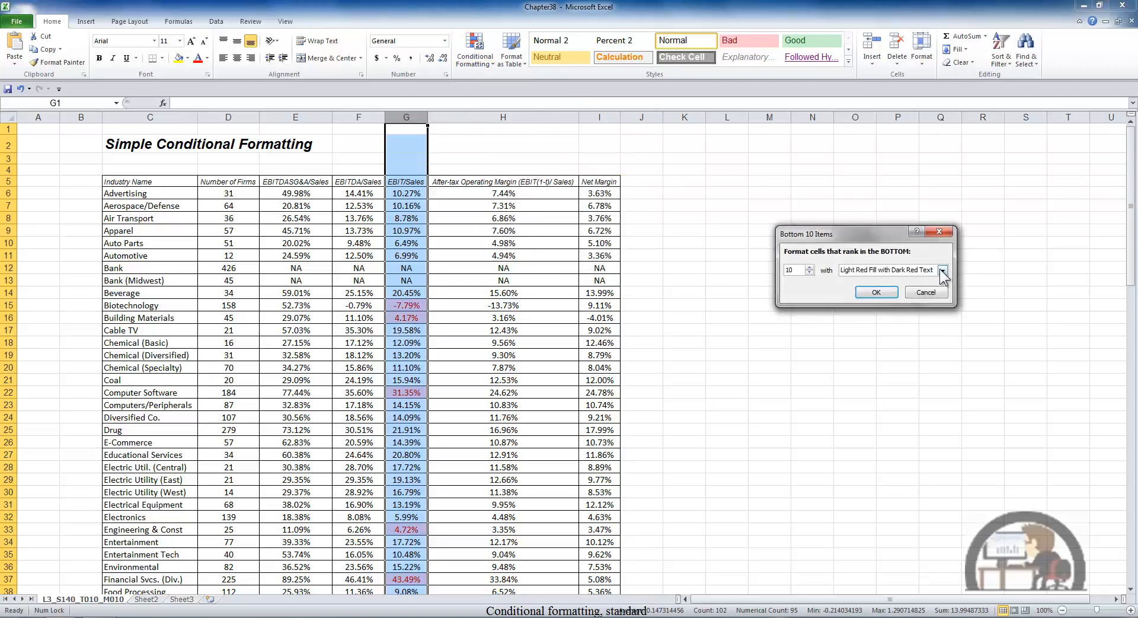
pyautogui.click(942, 271)
pyautogui.click(901, 294)
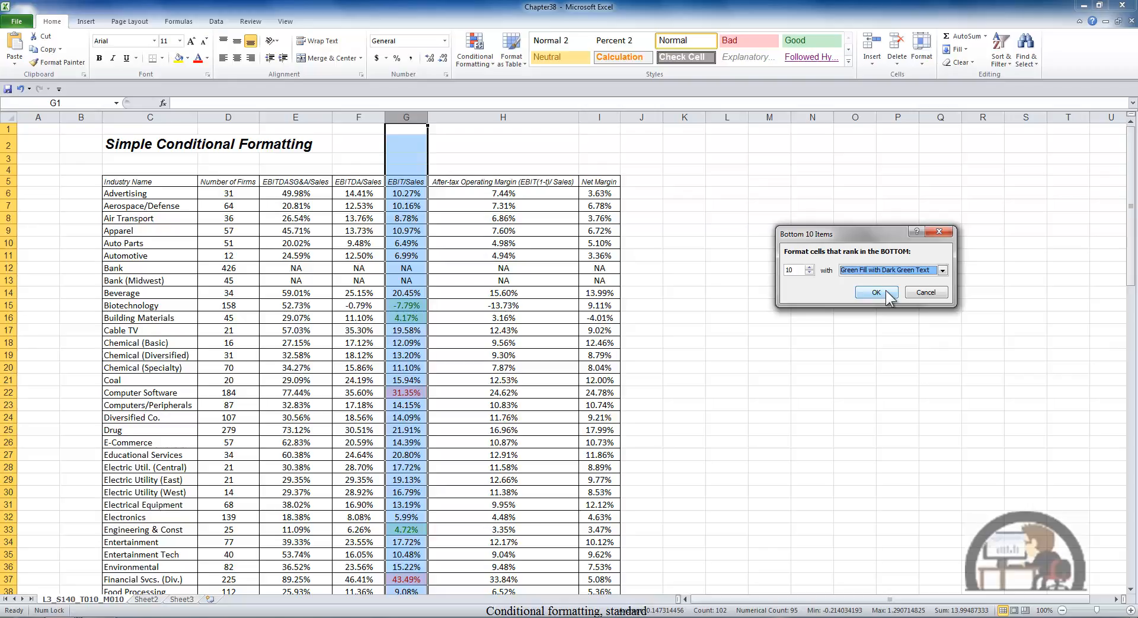
pyautogui.click(926, 292)
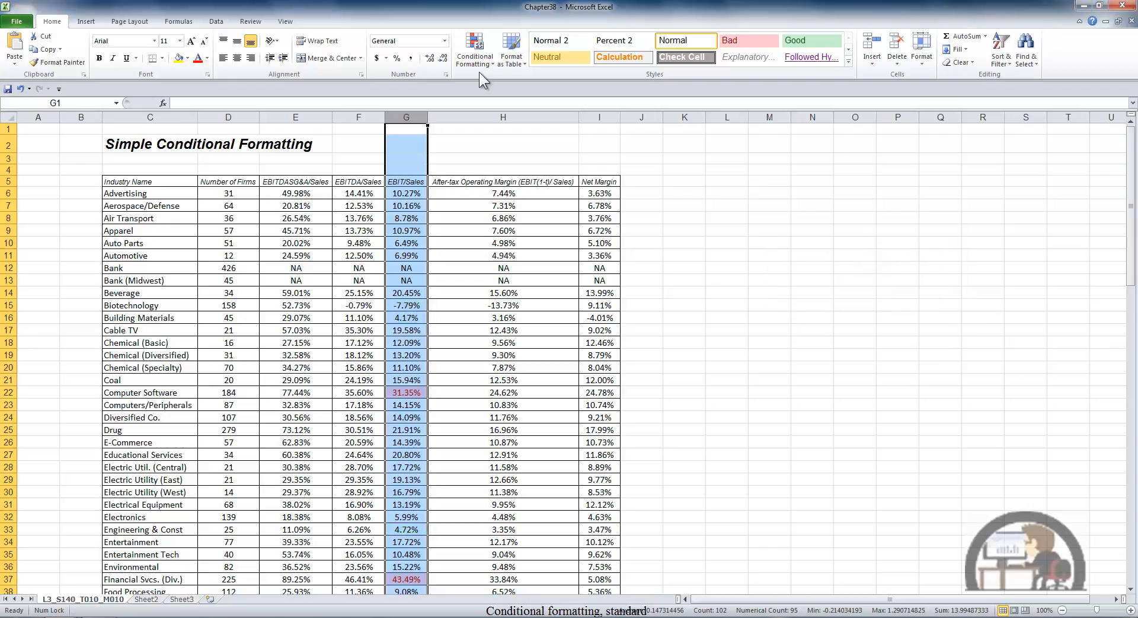
pyautogui.click(471, 54)
pyautogui.moveTo(506, 108)
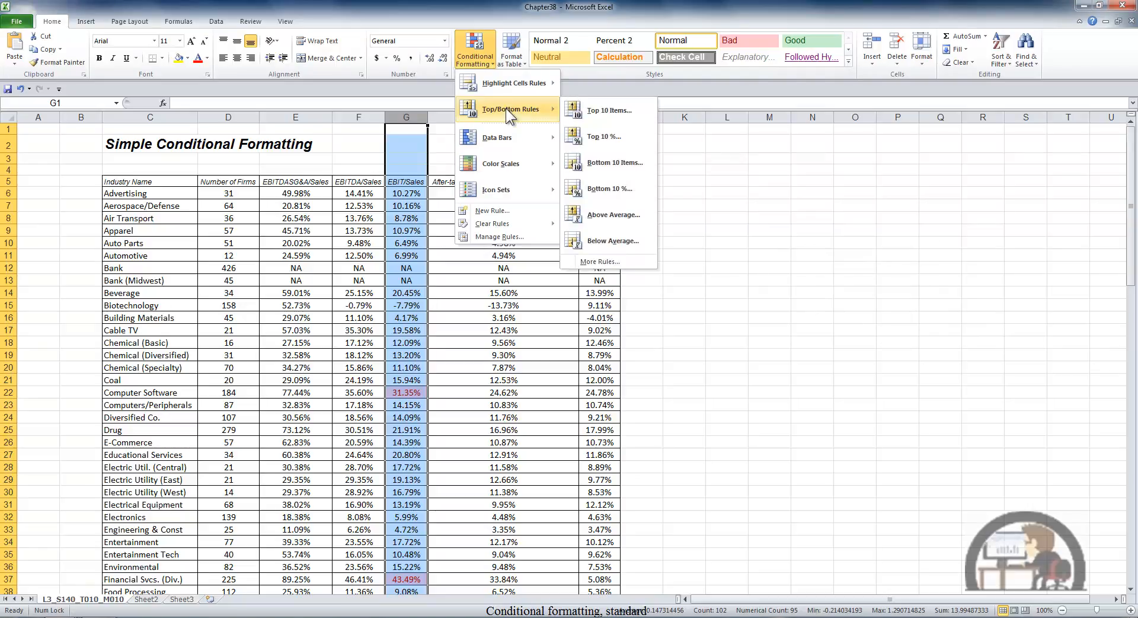
pyautogui.moveTo(524, 83)
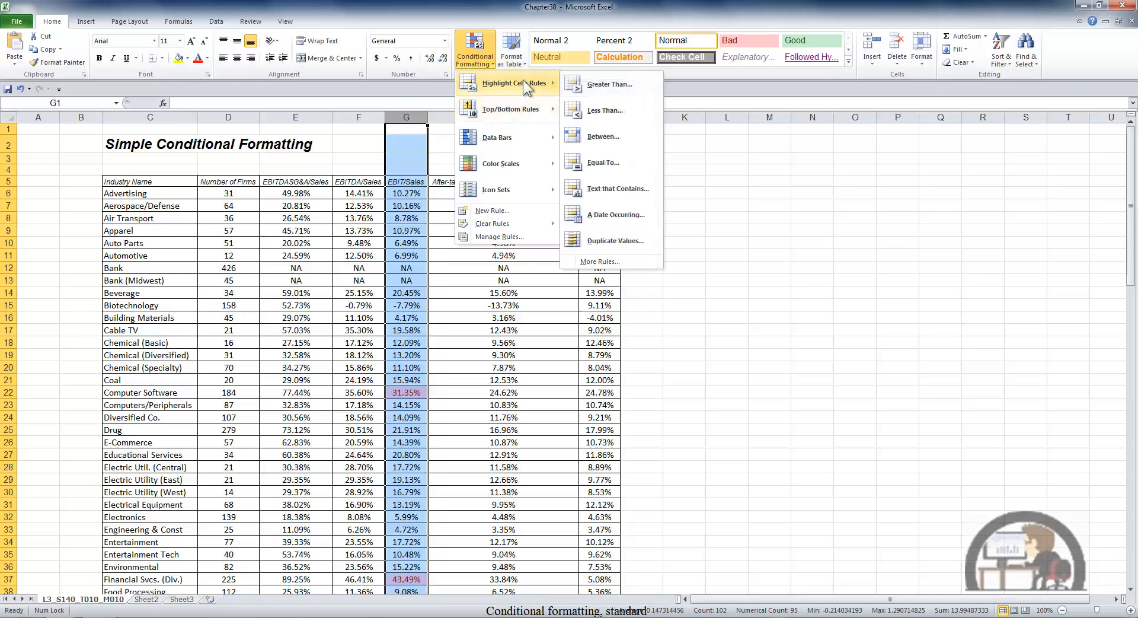